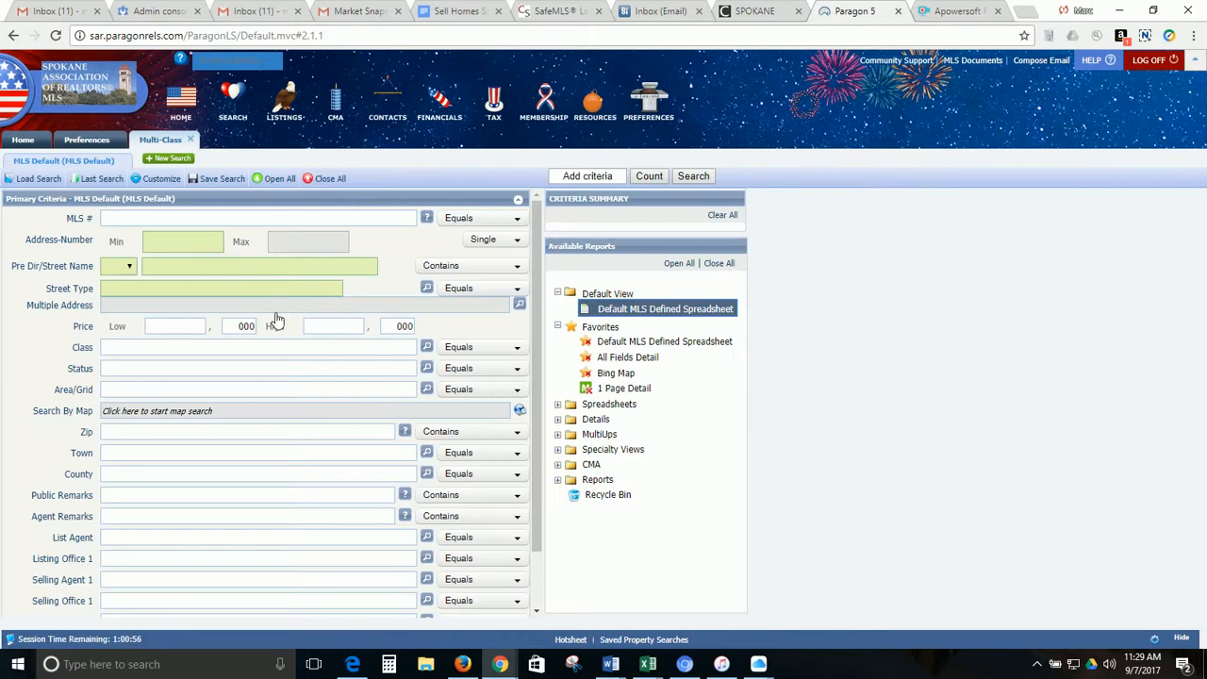
{"action": "left_click", "coordinate": [197, 247]}
{"action": "key", "text": "Tab"}
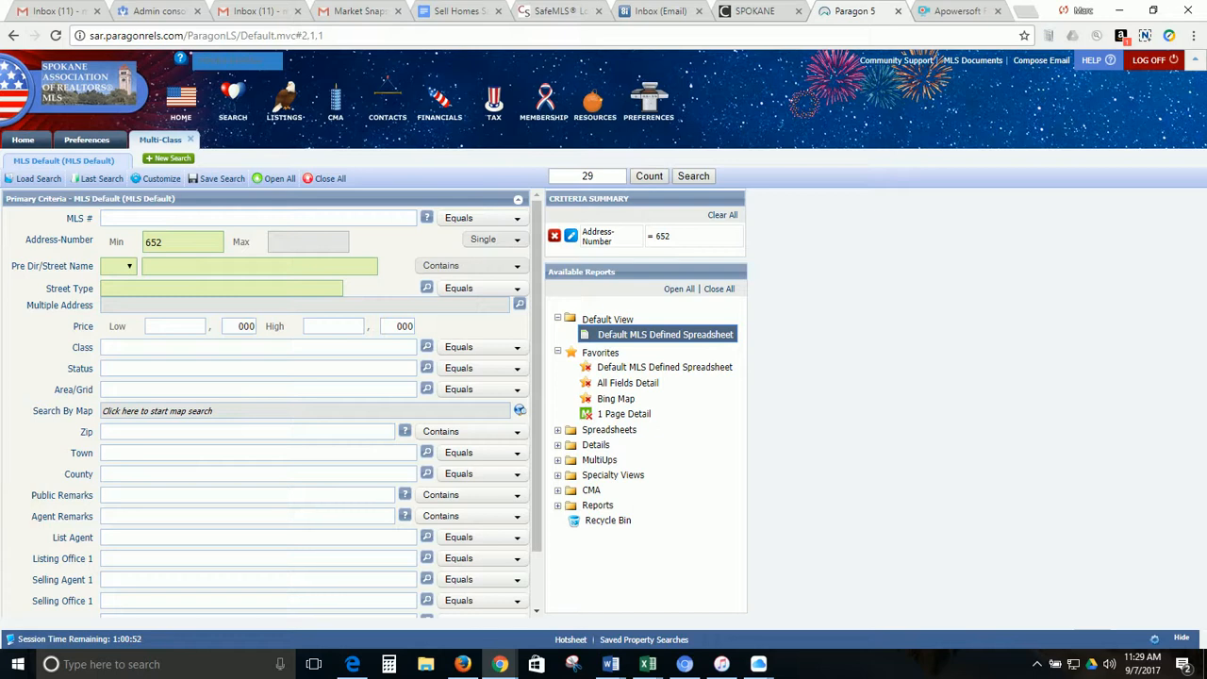
{"action": "left_click", "coordinate": [165, 273]}
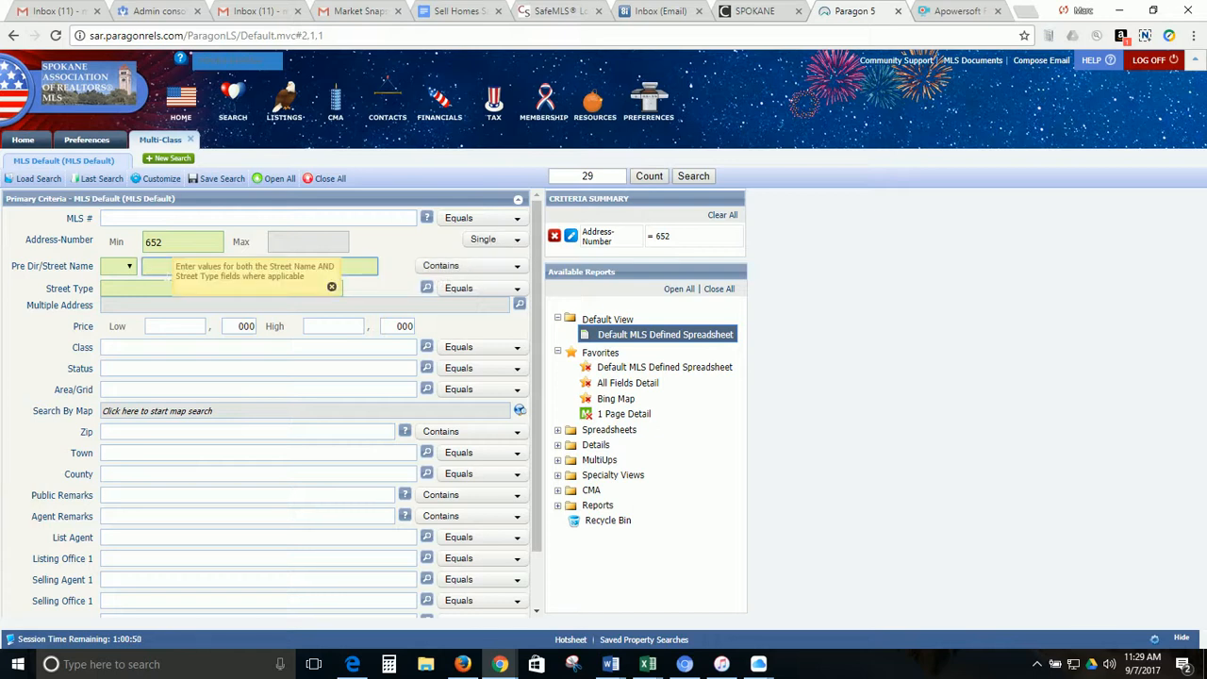
{"action": "type", "text": "geen"}
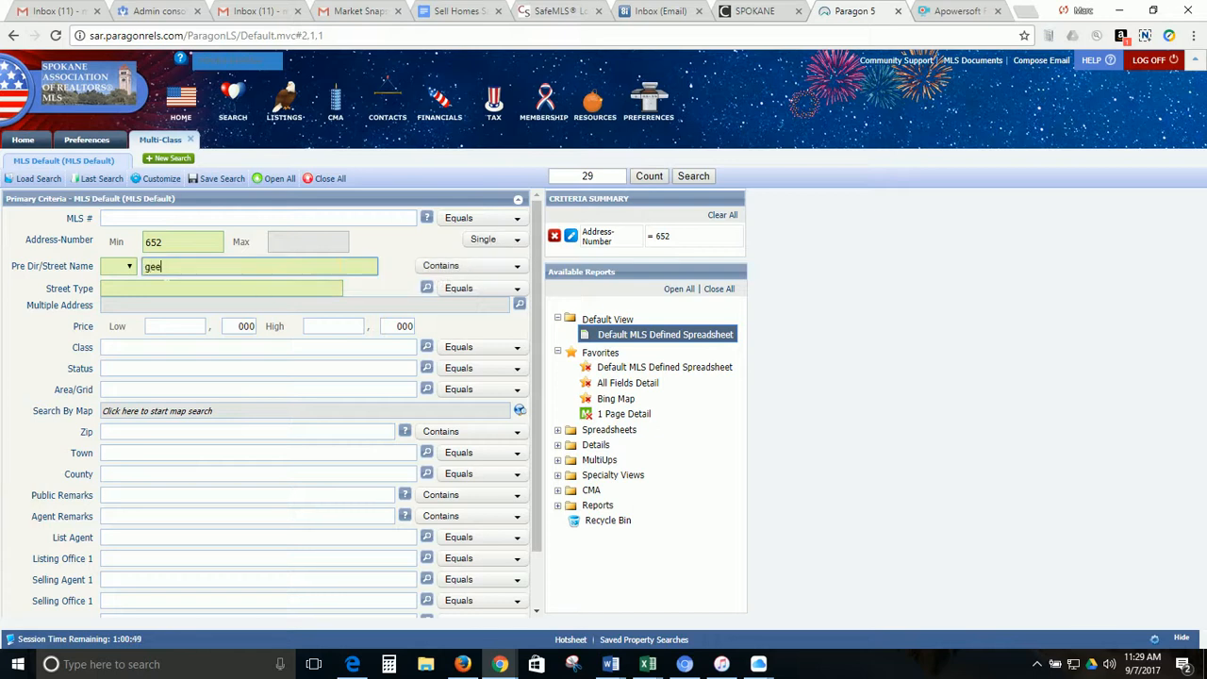
{"action": "key", "text": "BackSpace"}
{"action": "key", "text": "BackSpace"}
{"action": "left_click", "coordinate": [646, 178]}
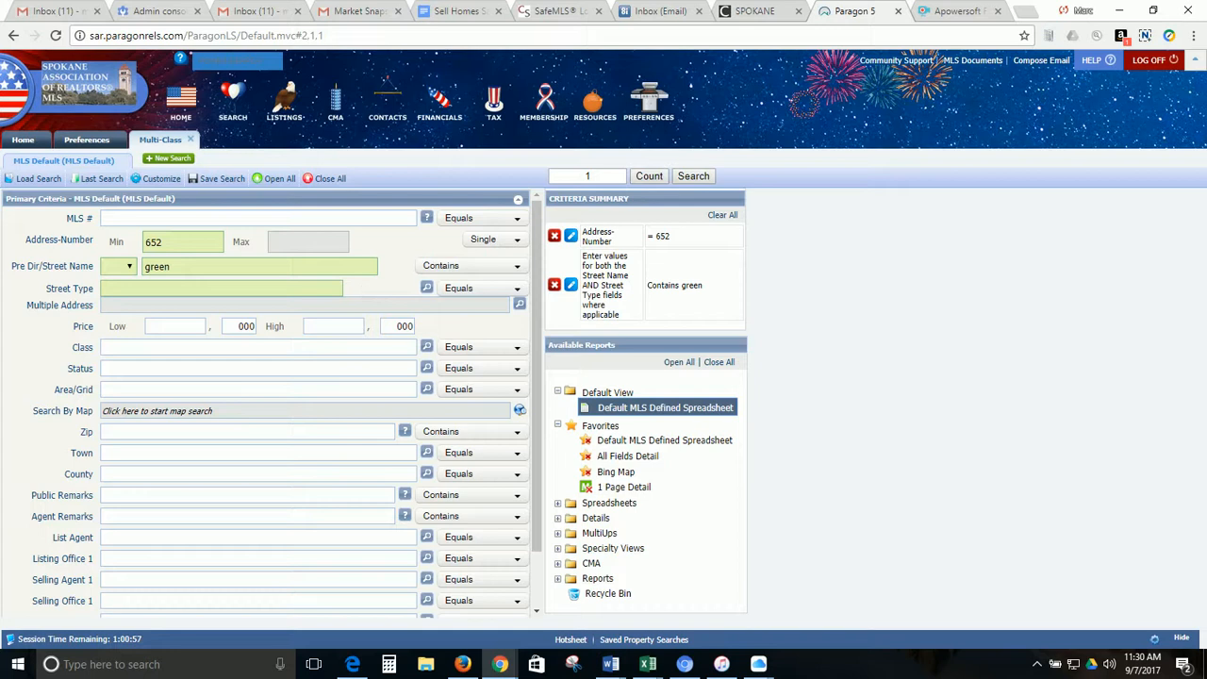
{"action": "left_click", "coordinate": [698, 179]}
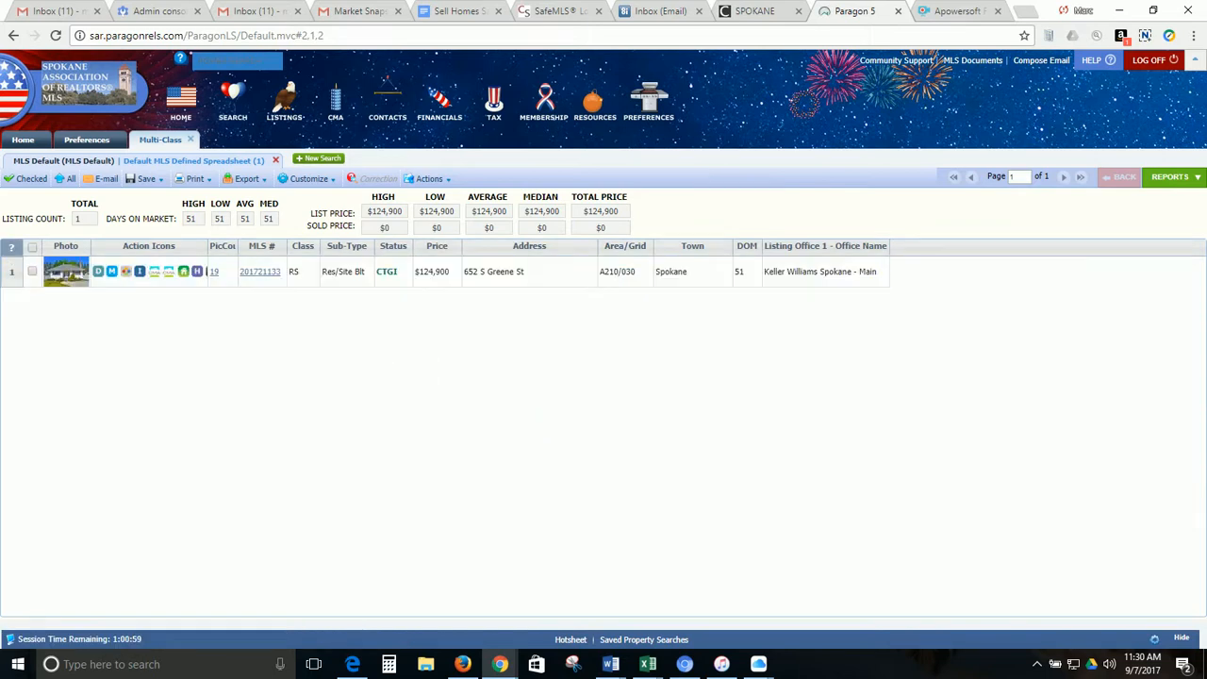
{"action": "left_click", "coordinate": [269, 273]}
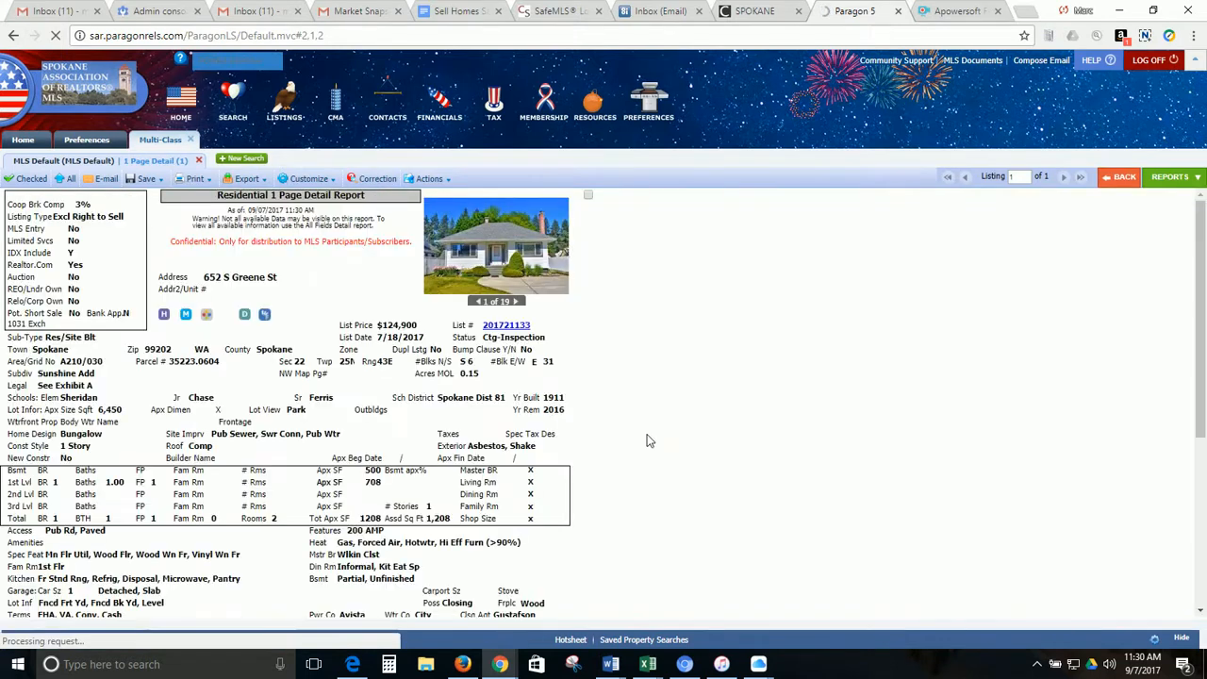
{"action": "scroll", "coordinate": [647, 441], "scroll_direction": "down", "scroll_amount": 1}
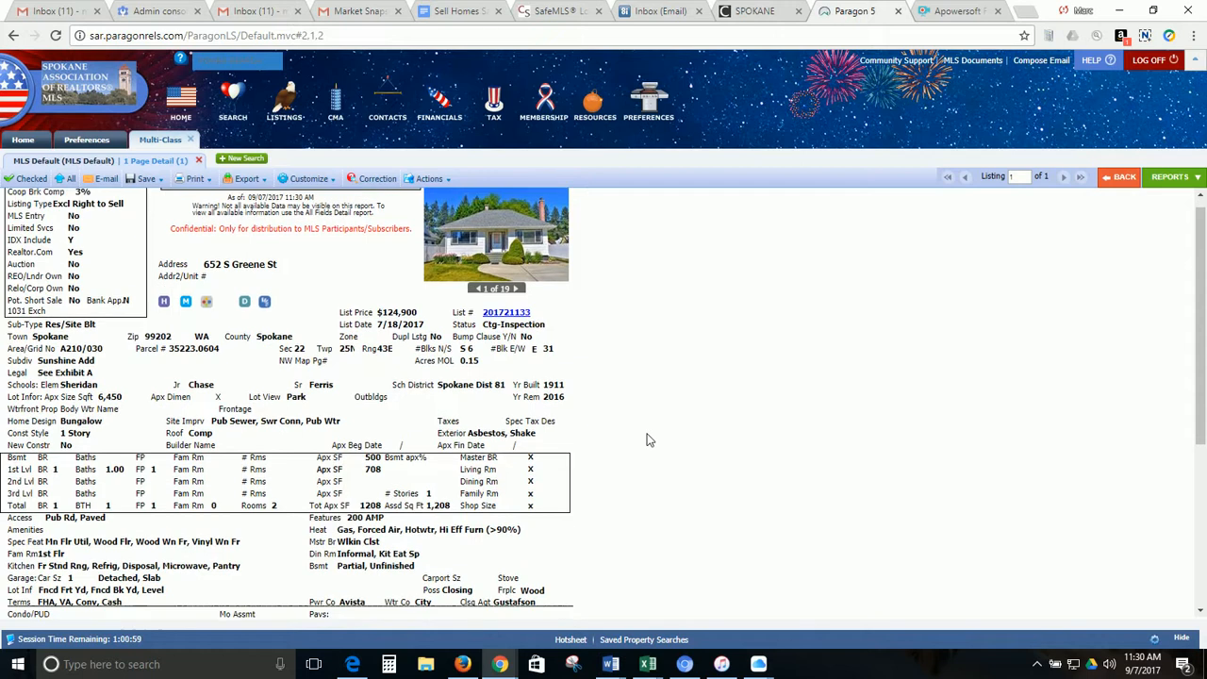
{"action": "scroll", "coordinate": [648, 441], "scroll_direction": "down", "scroll_amount": 2}
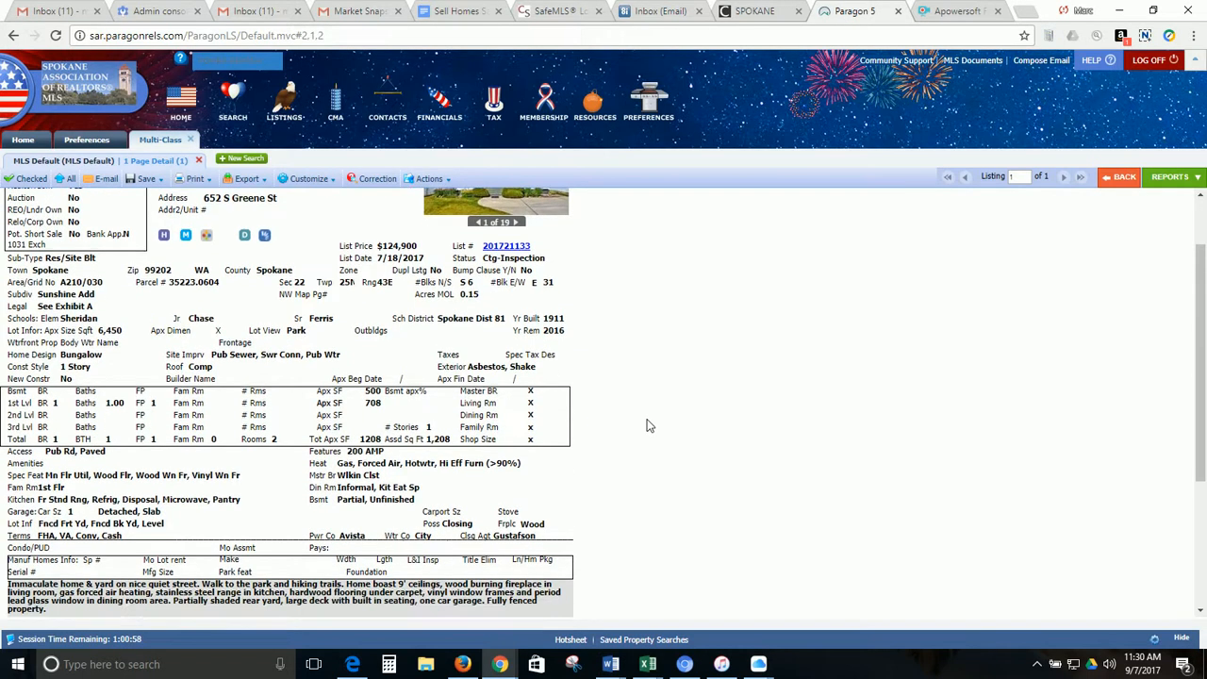
{"action": "scroll", "coordinate": [648, 424], "scroll_direction": "down", "scroll_amount": 3}
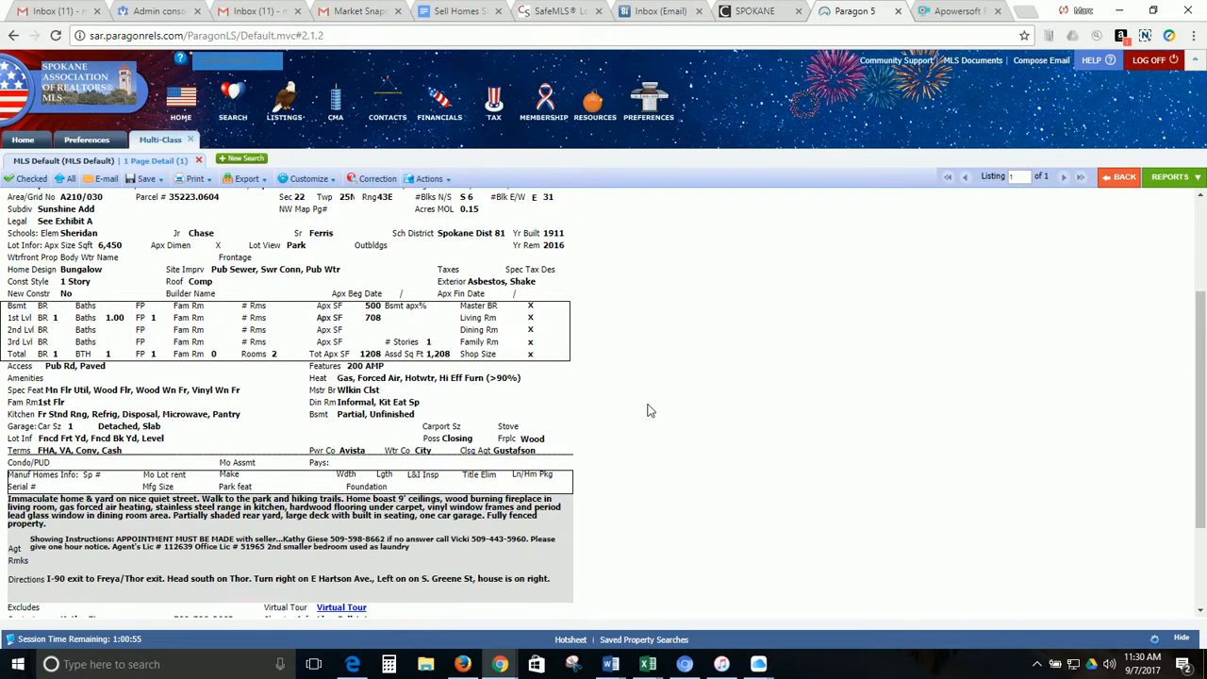
{"action": "scroll", "coordinate": [648, 410], "scroll_direction": "down", "scroll_amount": 1}
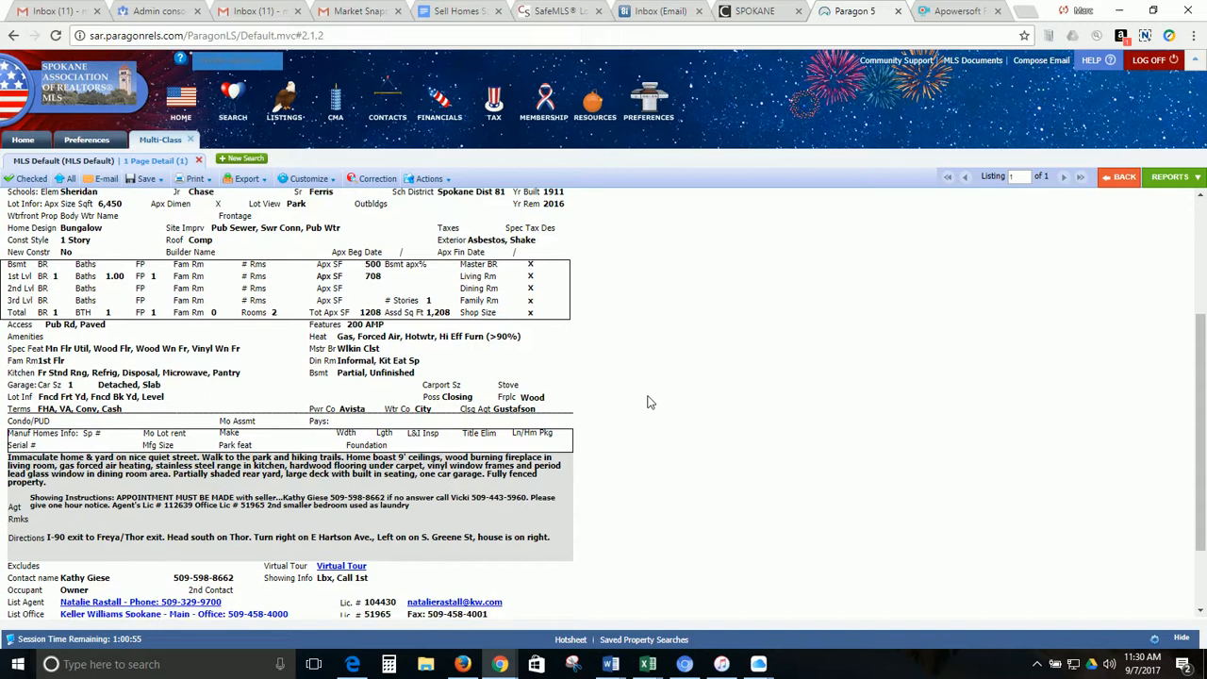
{"action": "scroll", "coordinate": [695, 418], "scroll_direction": "down", "scroll_amount": 2}
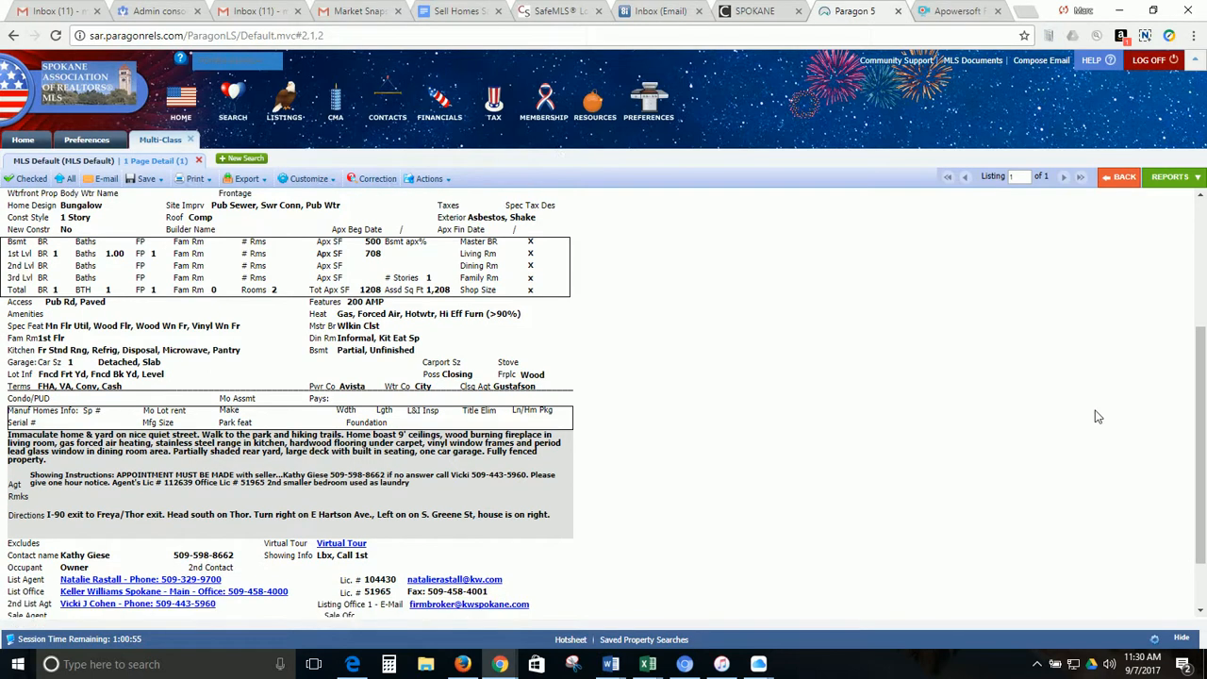
{"action": "scroll", "coordinate": [971, 449], "scroll_direction": "down", "scroll_amount": 1}
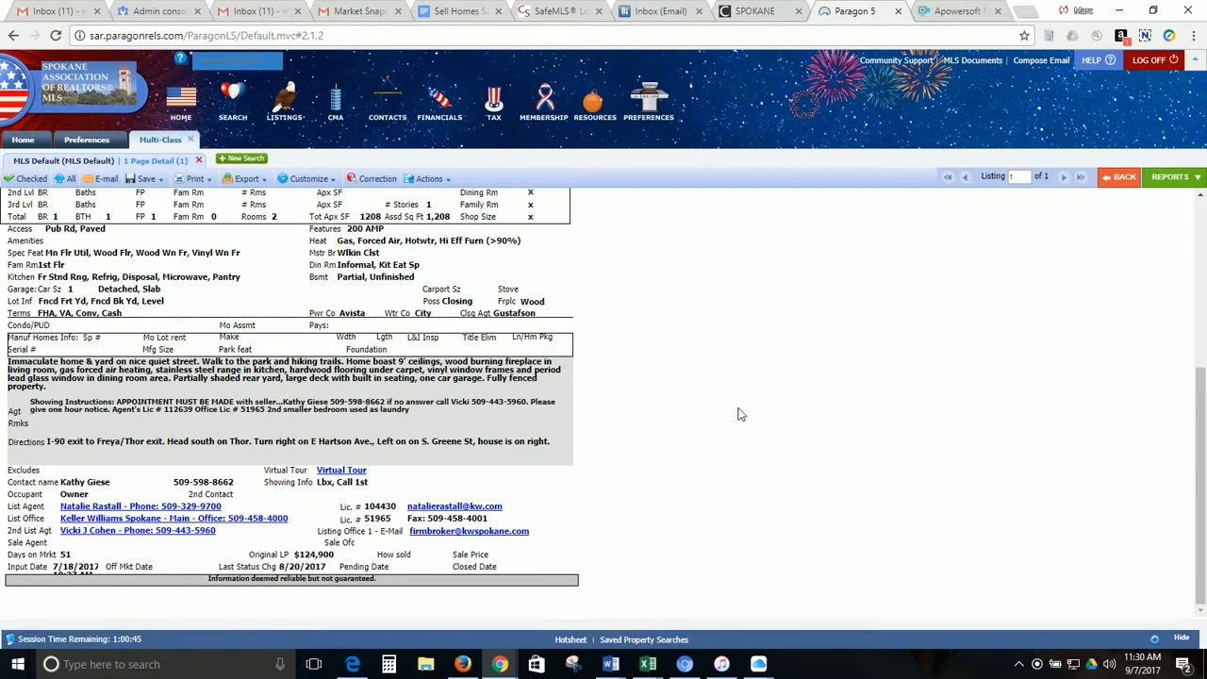
Review the 1911 bungalow report again, then go back to the Last Search criteria
{"action": "scroll", "coordinate": [741, 417], "scroll_direction": "up", "scroll_amount": 4}
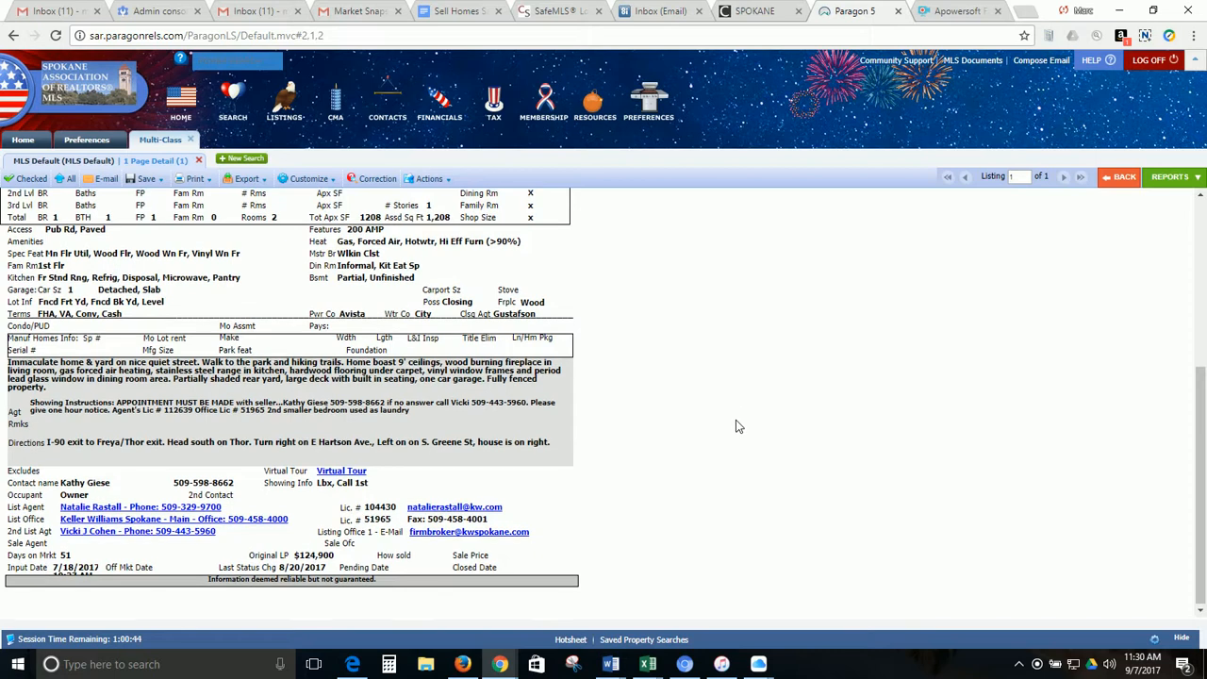
{"action": "left_click", "coordinate": [733, 427]}
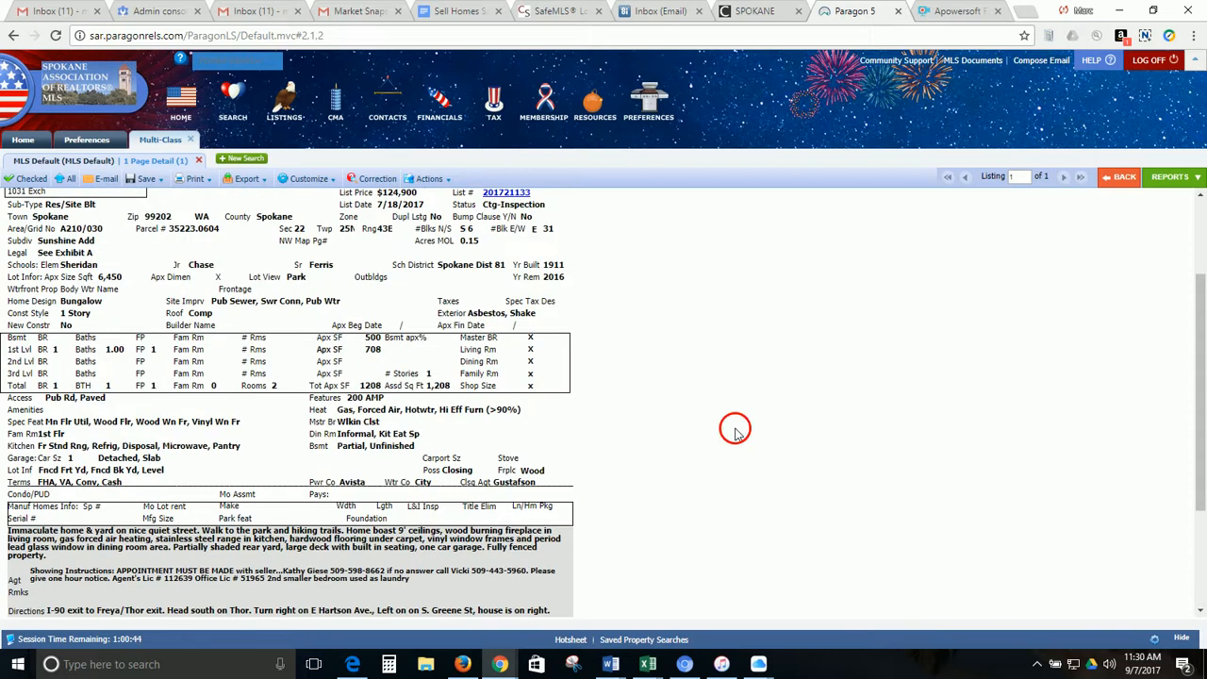
{"action": "scroll", "coordinate": [709, 435], "scroll_direction": "up", "scroll_amount": 1}
{"action": "scroll", "coordinate": [708, 435], "scroll_direction": "up", "scroll_amount": 3}
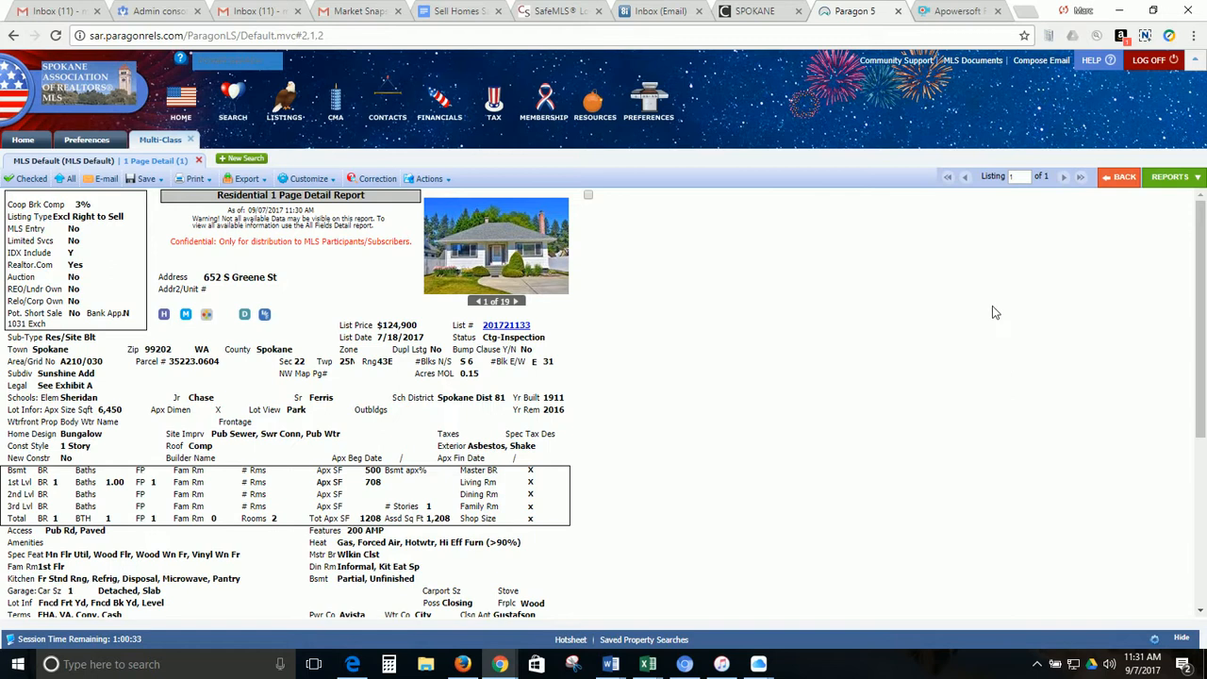
{"action": "scroll", "coordinate": [798, 343], "scroll_direction": "down", "scroll_amount": 3}
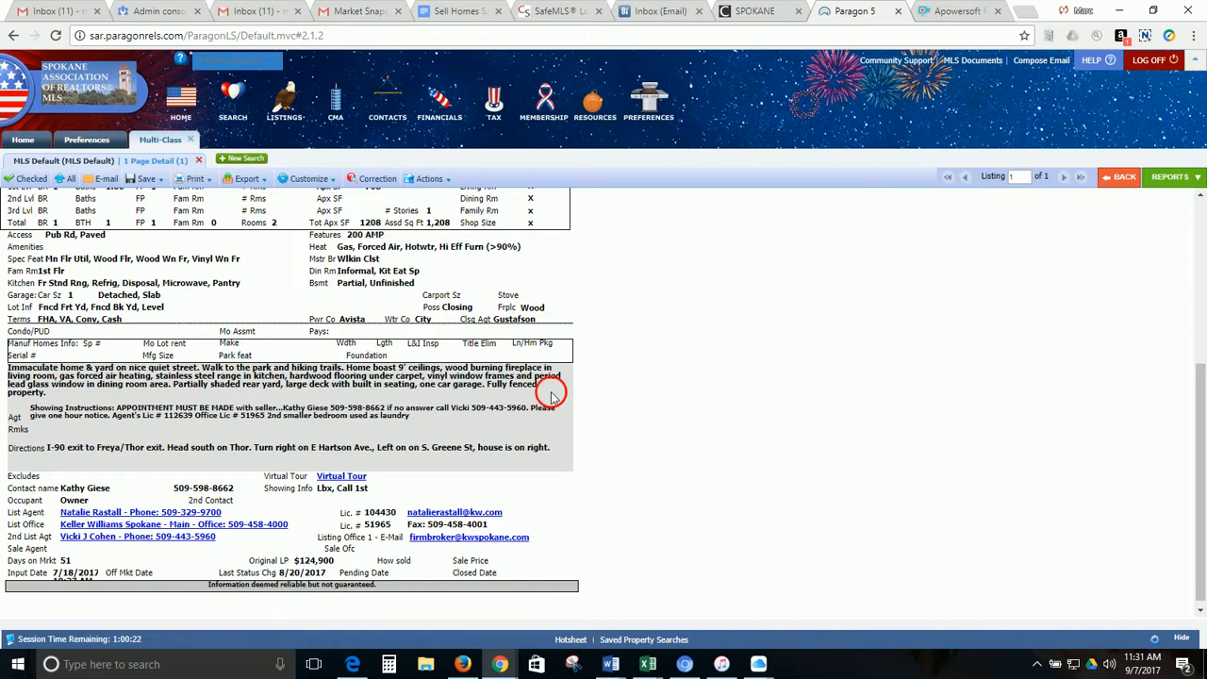
{"action": "scroll", "coordinate": [547, 494], "scroll_direction": "up", "scroll_amount": 3}
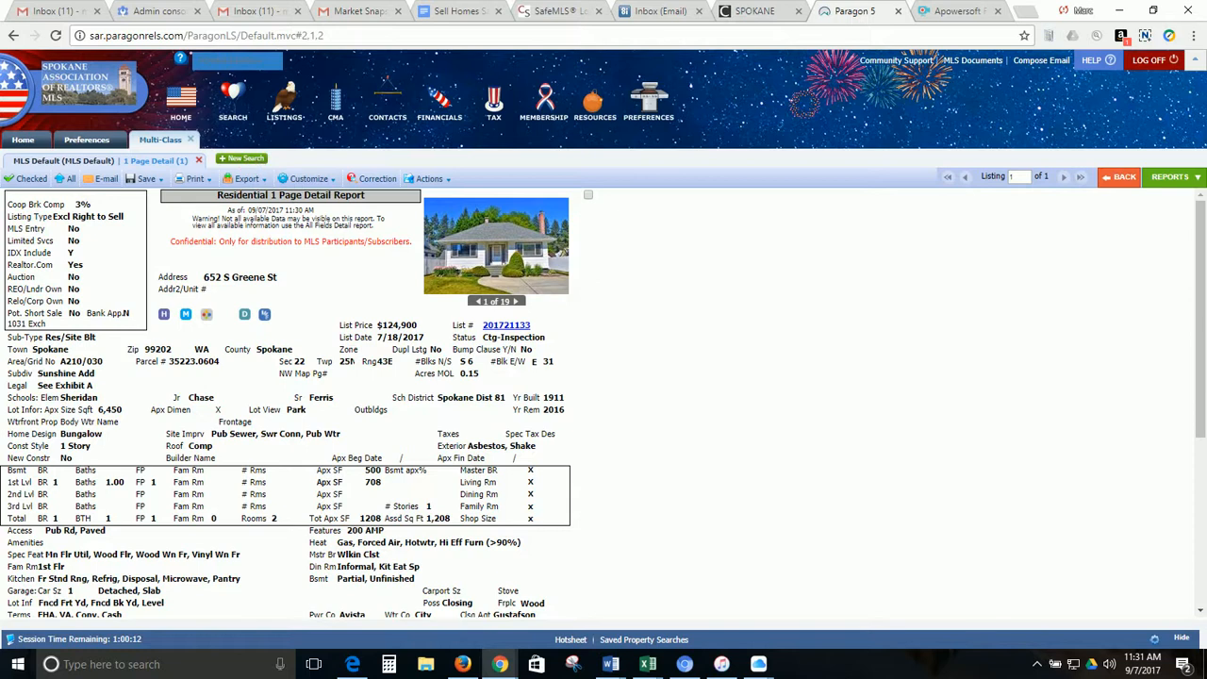
{"action": "left_click", "coordinate": [253, 159]}
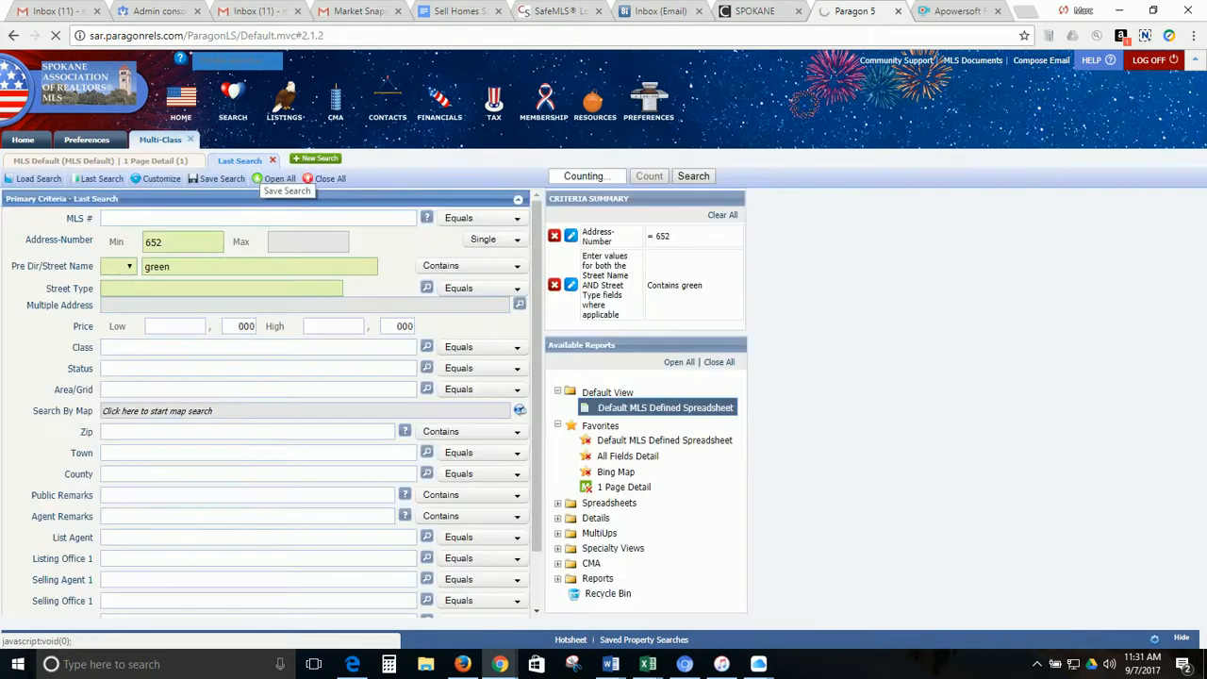
{"action": "left_click", "coordinate": [203, 248]}
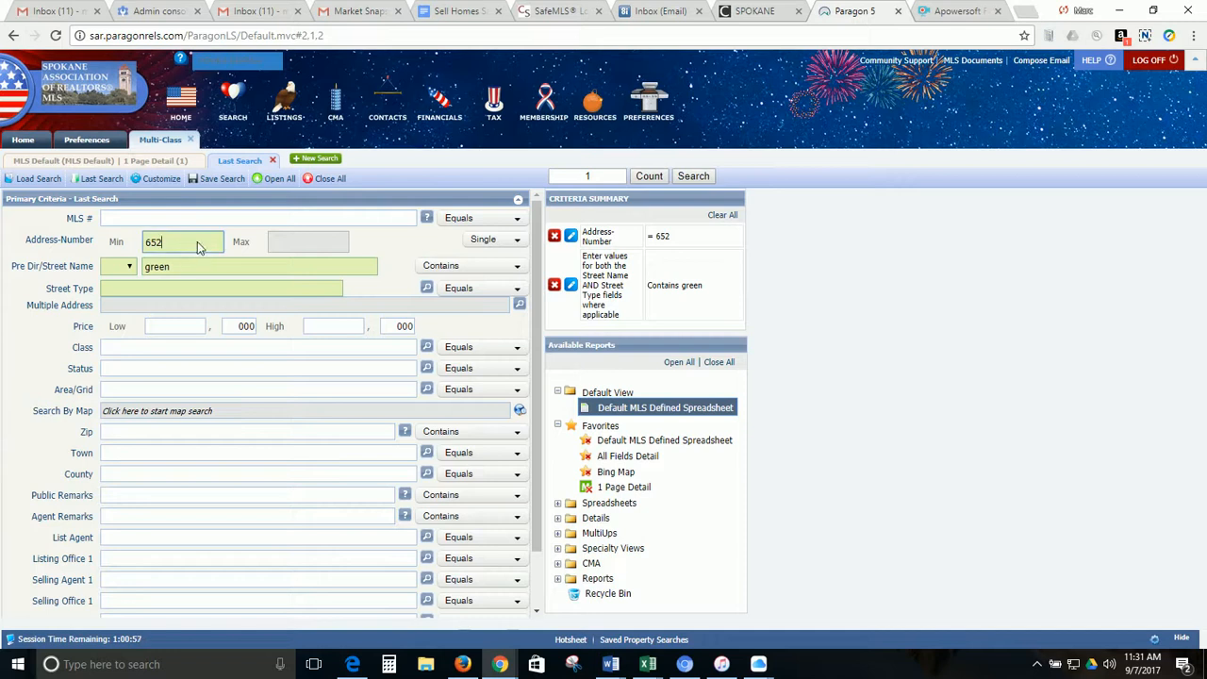
{"action": "key", "text": "BackSpace"}
{"action": "key", "text": "BackSpace"}
{"action": "key", "text": "BackSpace"}
{"action": "left_click", "coordinate": [191, 271]}
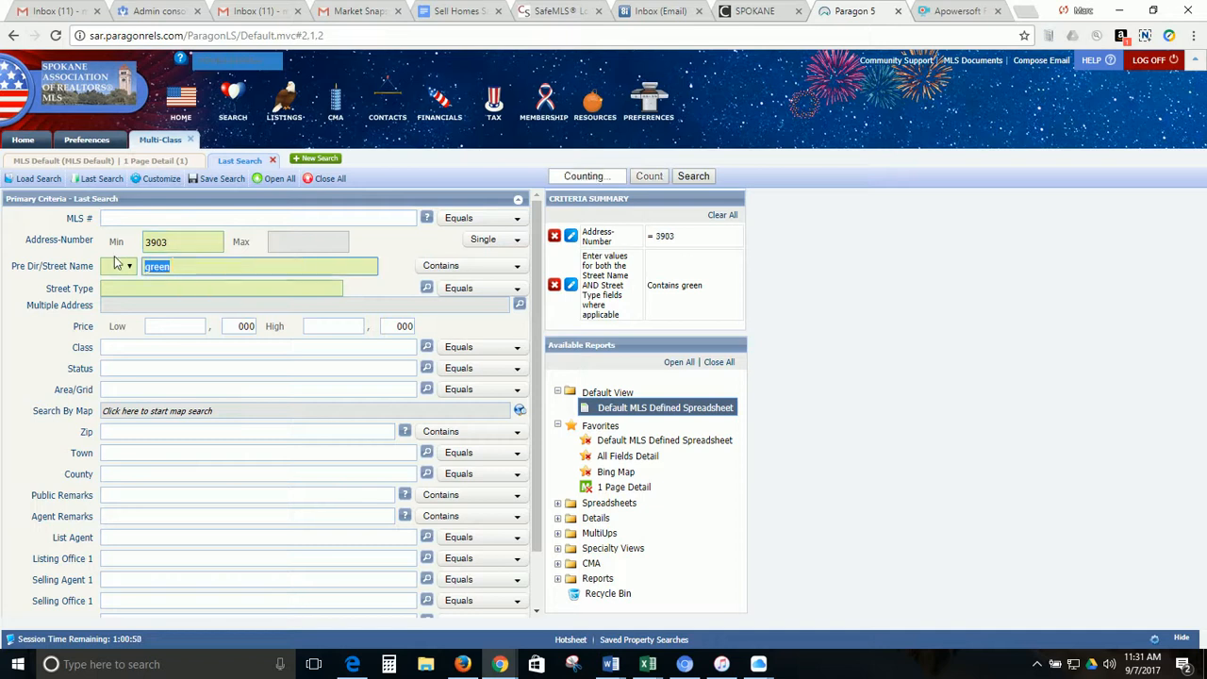
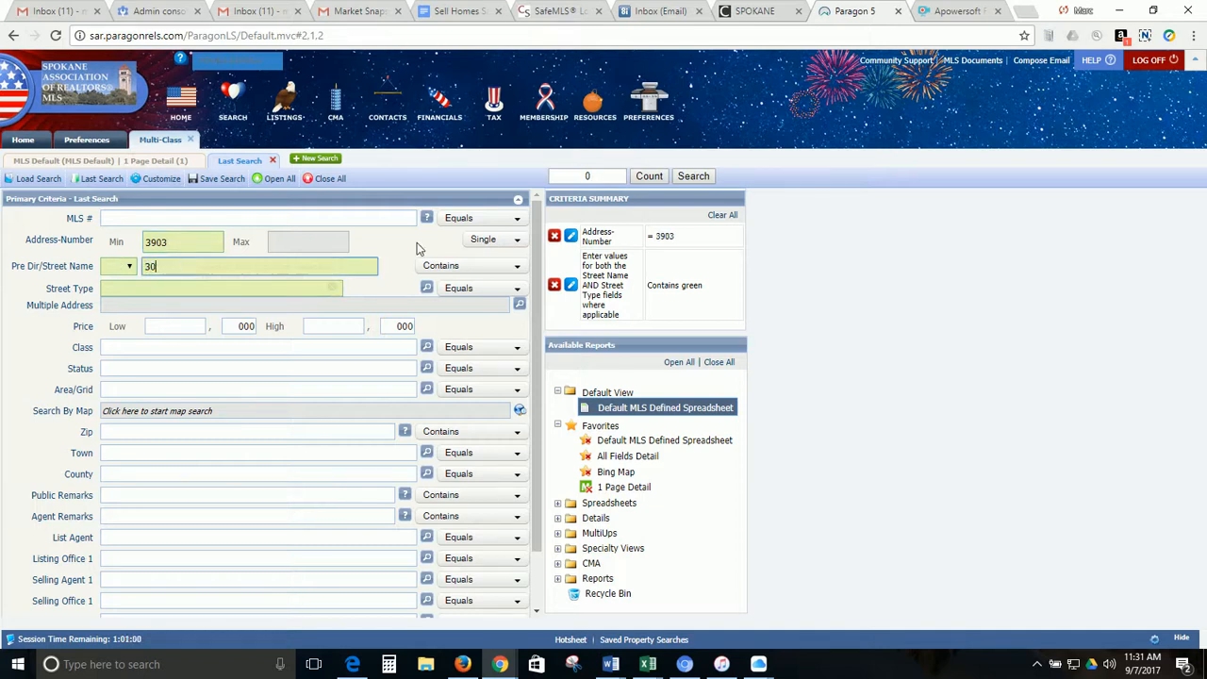
{"action": "left_click", "coordinate": [656, 177]}
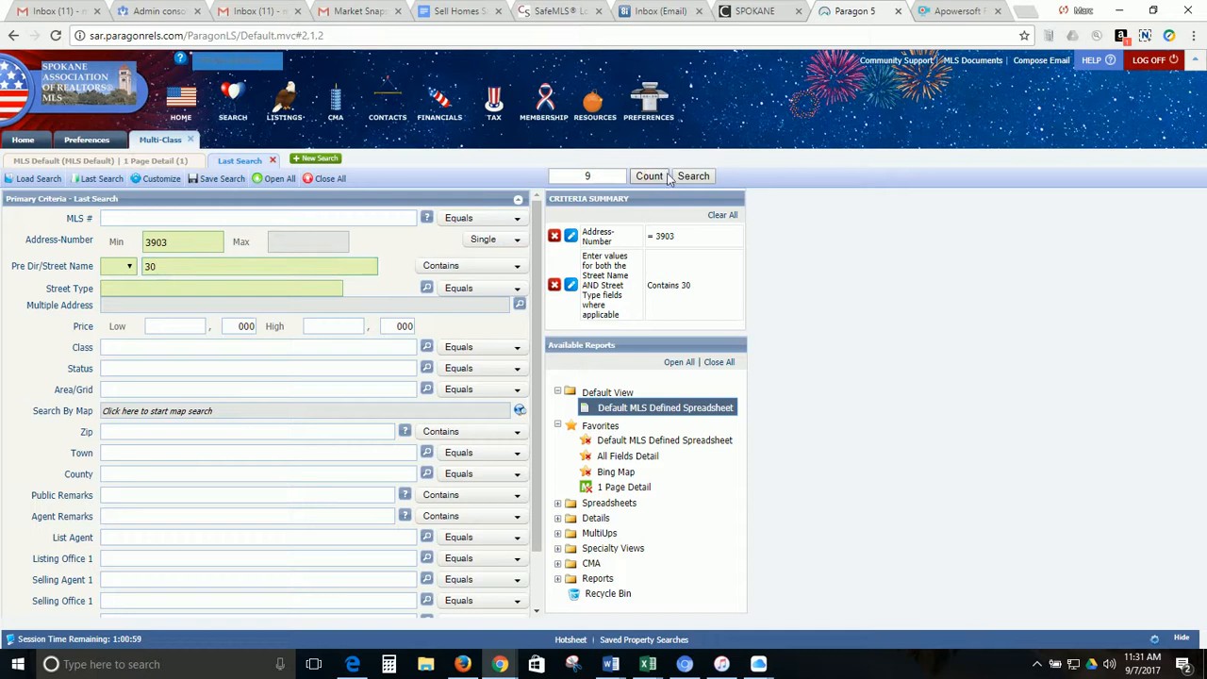
{"action": "left_click", "coordinate": [683, 179]}
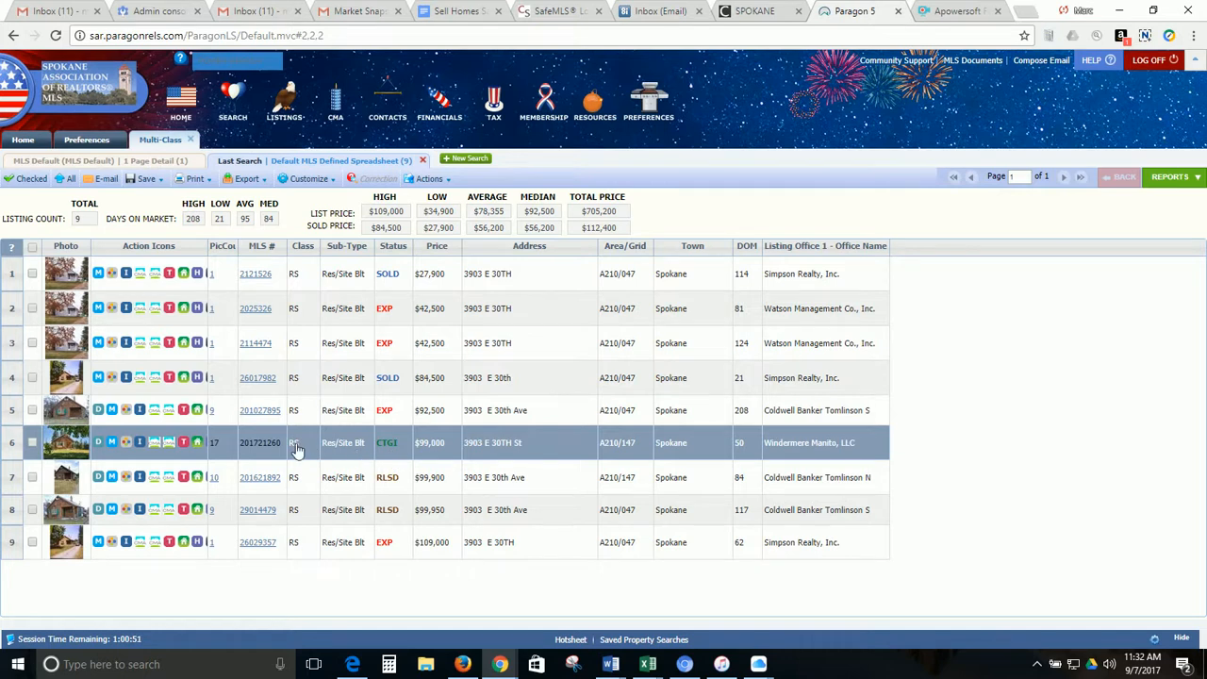
{"action": "left_click", "coordinate": [264, 313]}
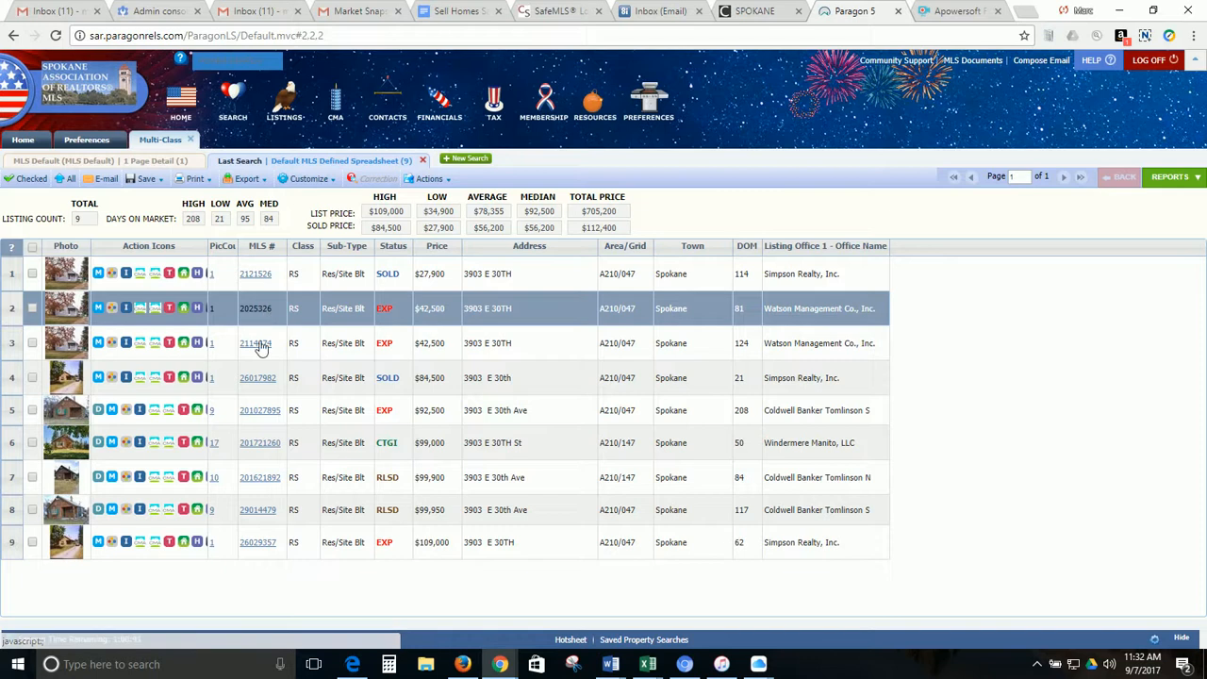
{"action": "left_click", "coordinate": [259, 348]}
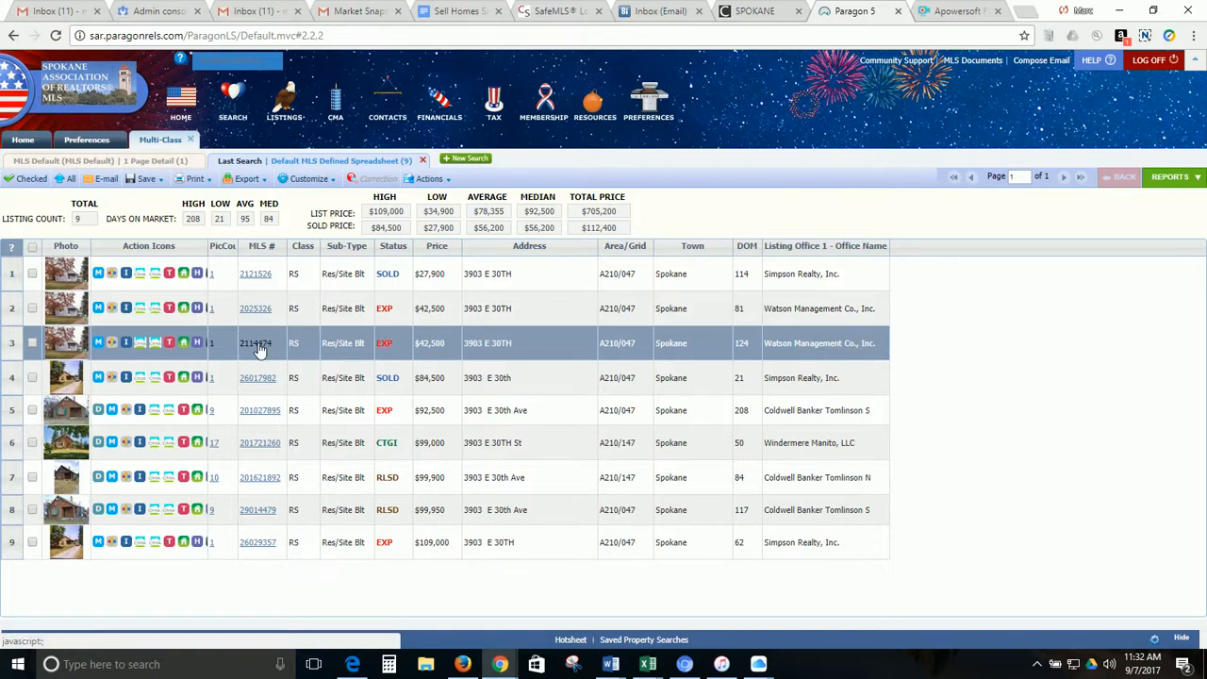
{"action": "left_click", "coordinate": [259, 382]}
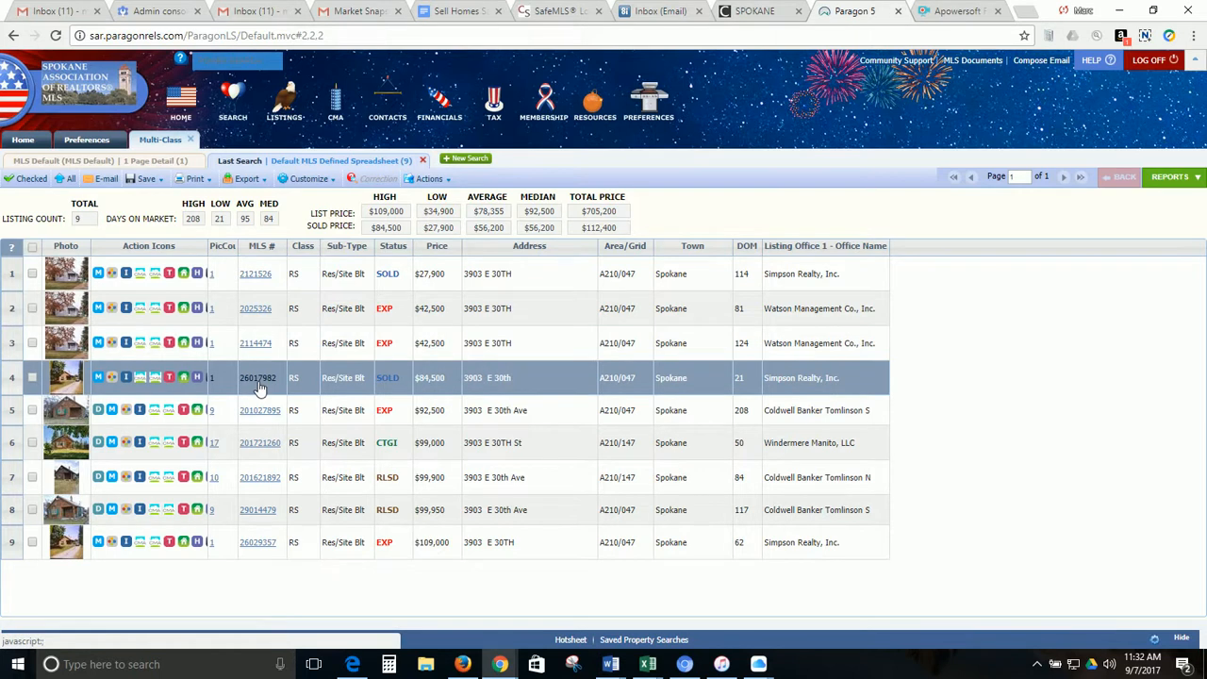
{"action": "left_click", "coordinate": [260, 415]}
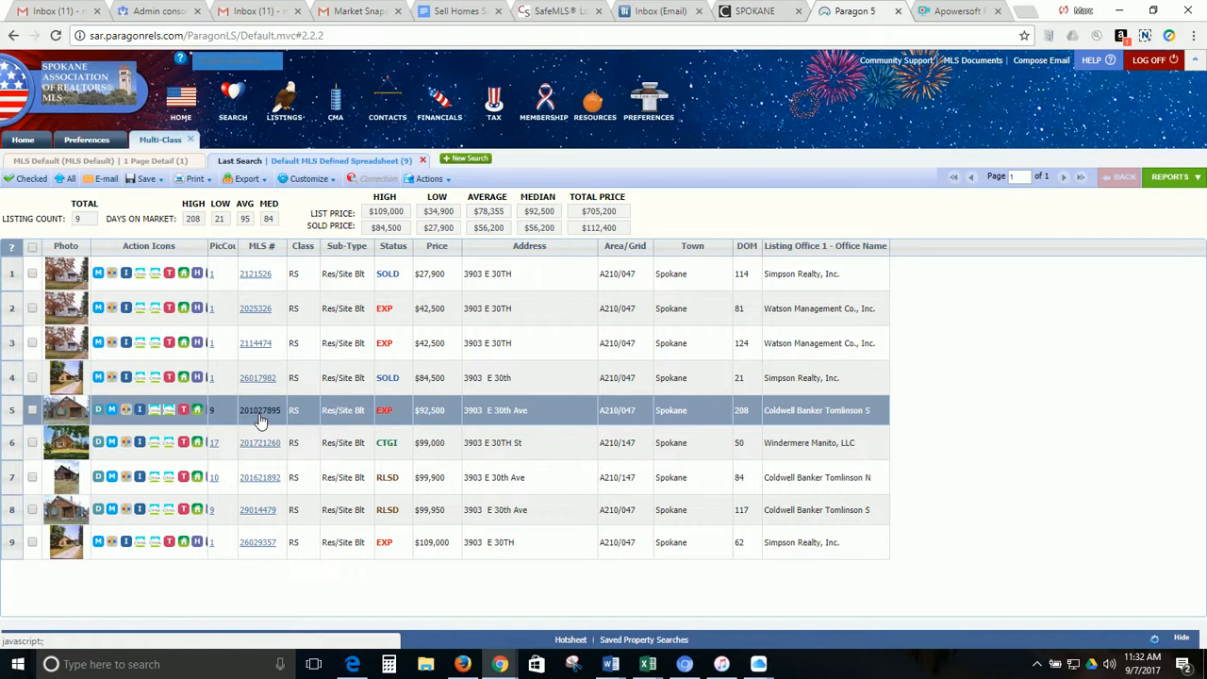
Open the detail report for the $99,000 listing in row 6 and view its property history
{"action": "left_click", "coordinate": [260, 445]}
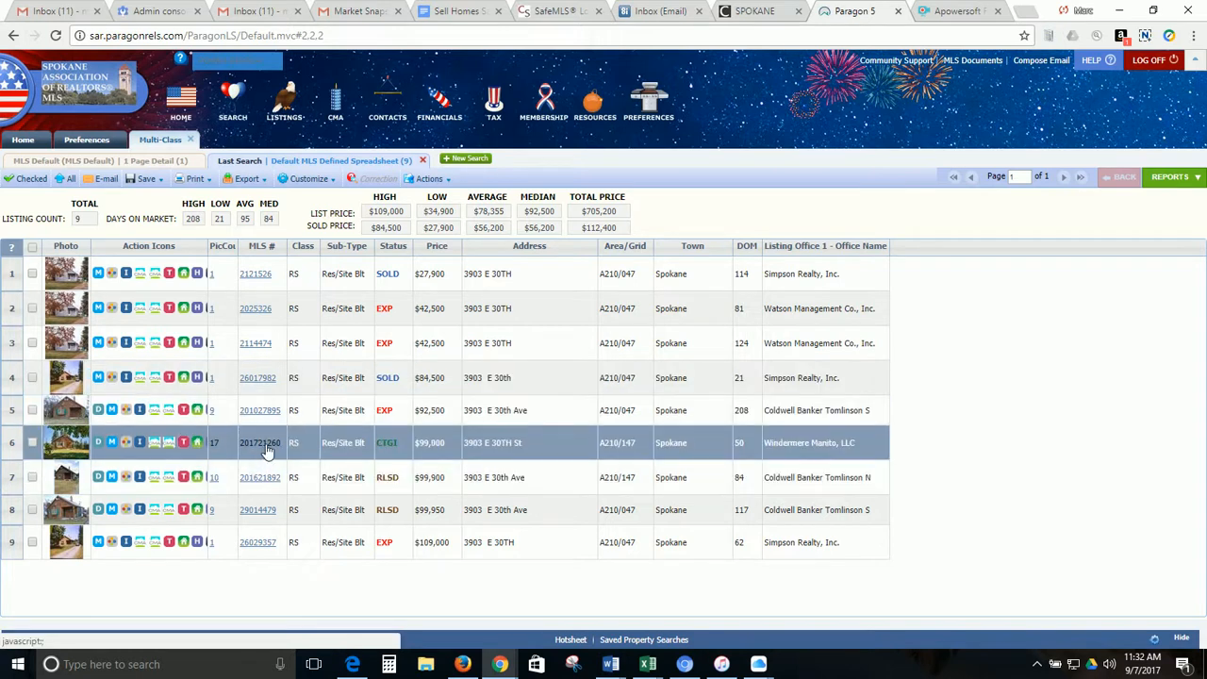
{"action": "left_click", "coordinate": [266, 450]}
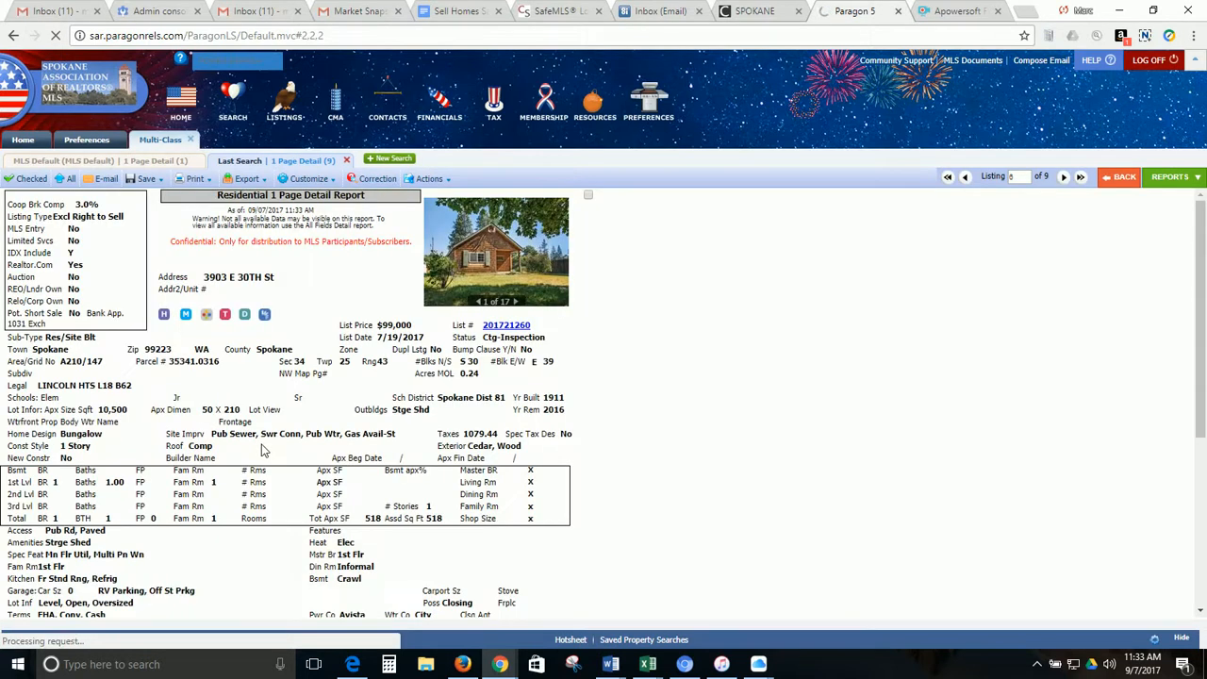
{"action": "left_click", "coordinate": [166, 317]}
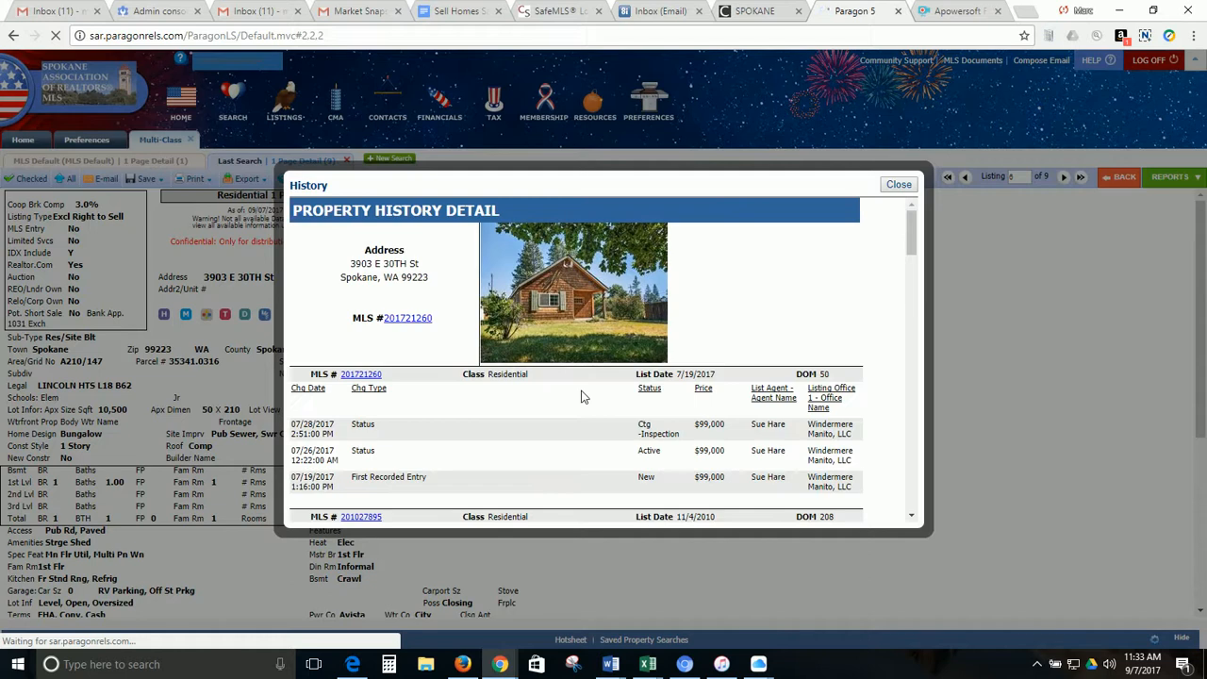
{"action": "left_click", "coordinate": [913, 250]}
{"action": "right_click", "coordinate": [911, 243]}
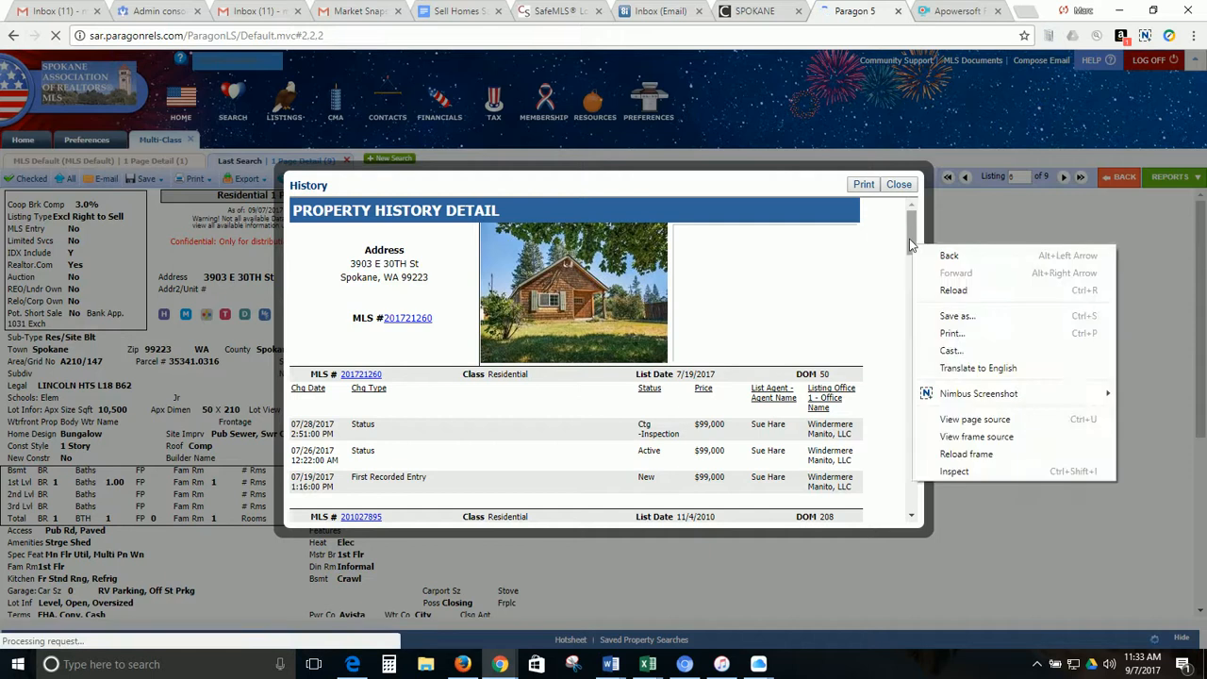
{"action": "left_click", "coordinate": [910, 245]}
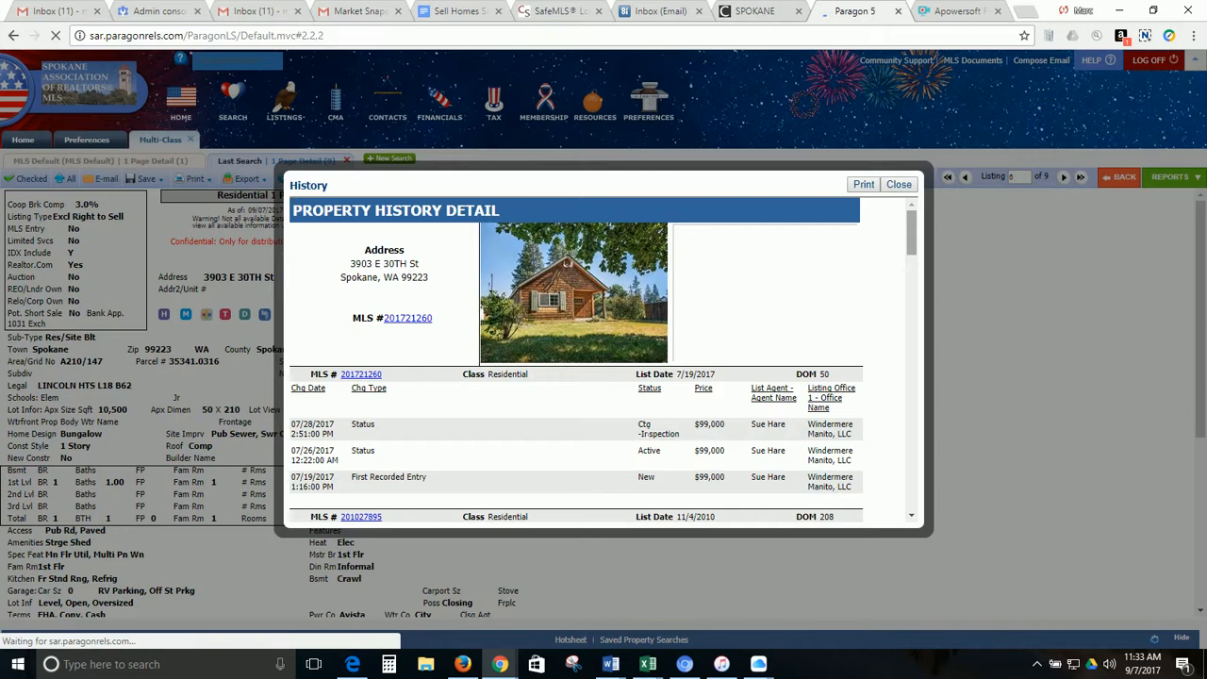
{"action": "scroll", "coordinate": [685, 429], "scroll_direction": "down", "scroll_amount": 1}
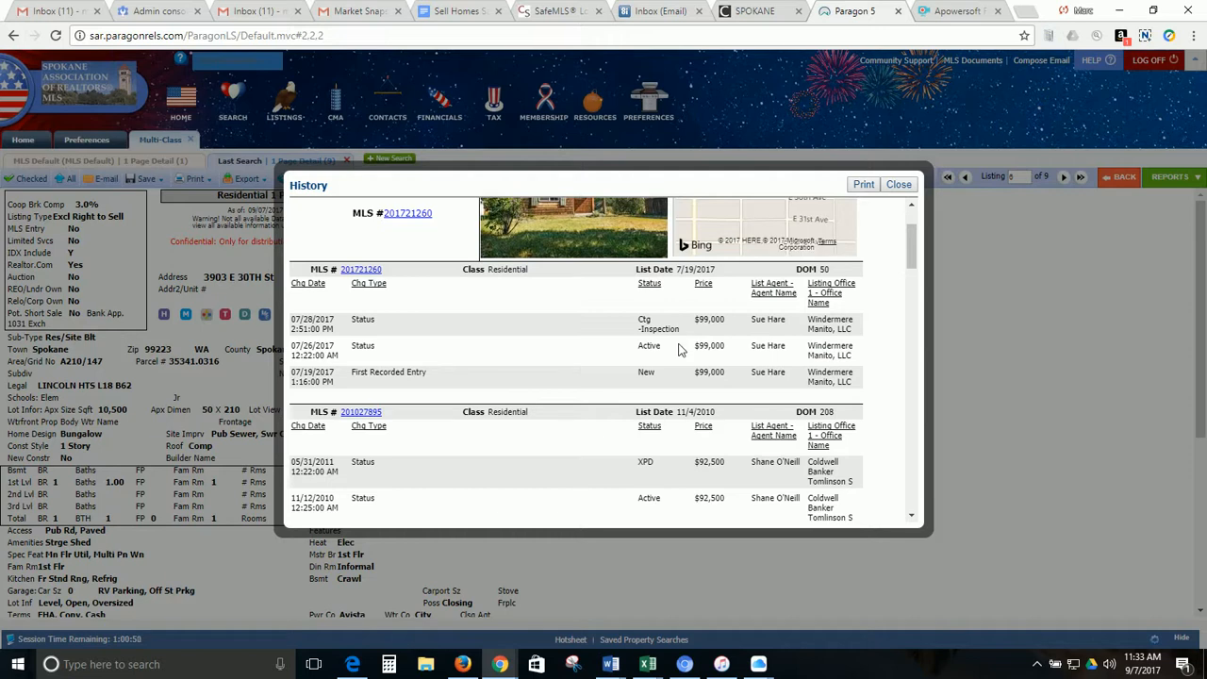
{"action": "left_click", "coordinate": [896, 185]}
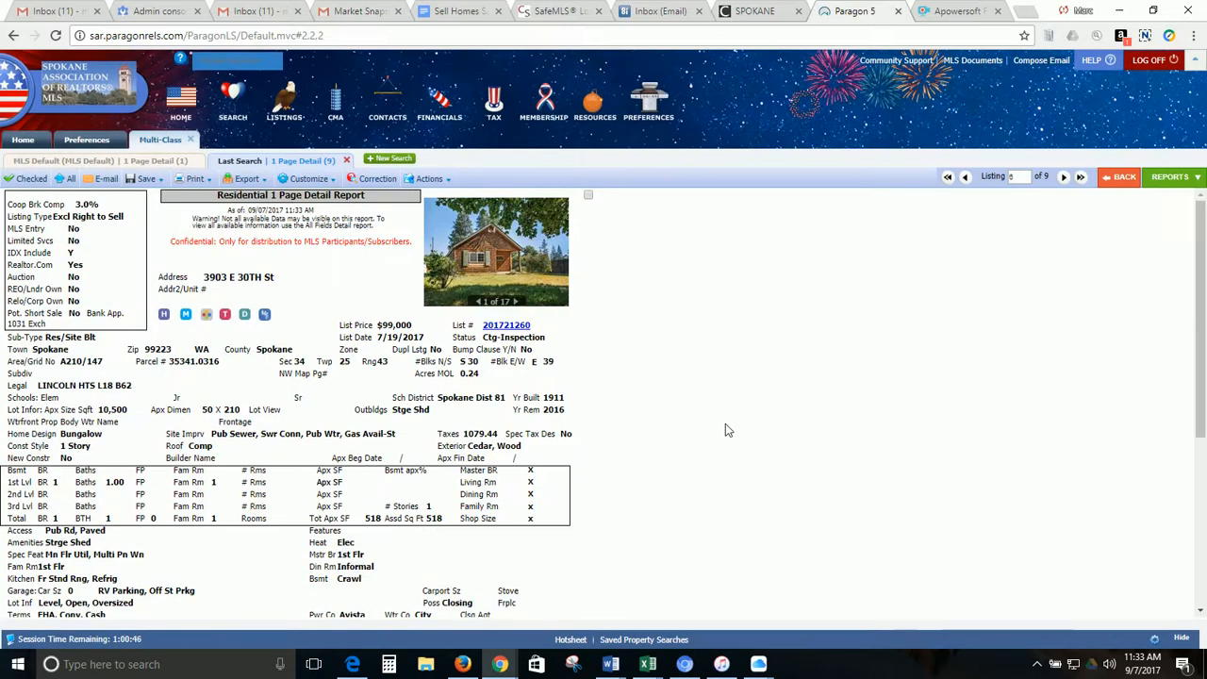
{"action": "scroll", "coordinate": [710, 382], "scroll_direction": "down", "scroll_amount": 1}
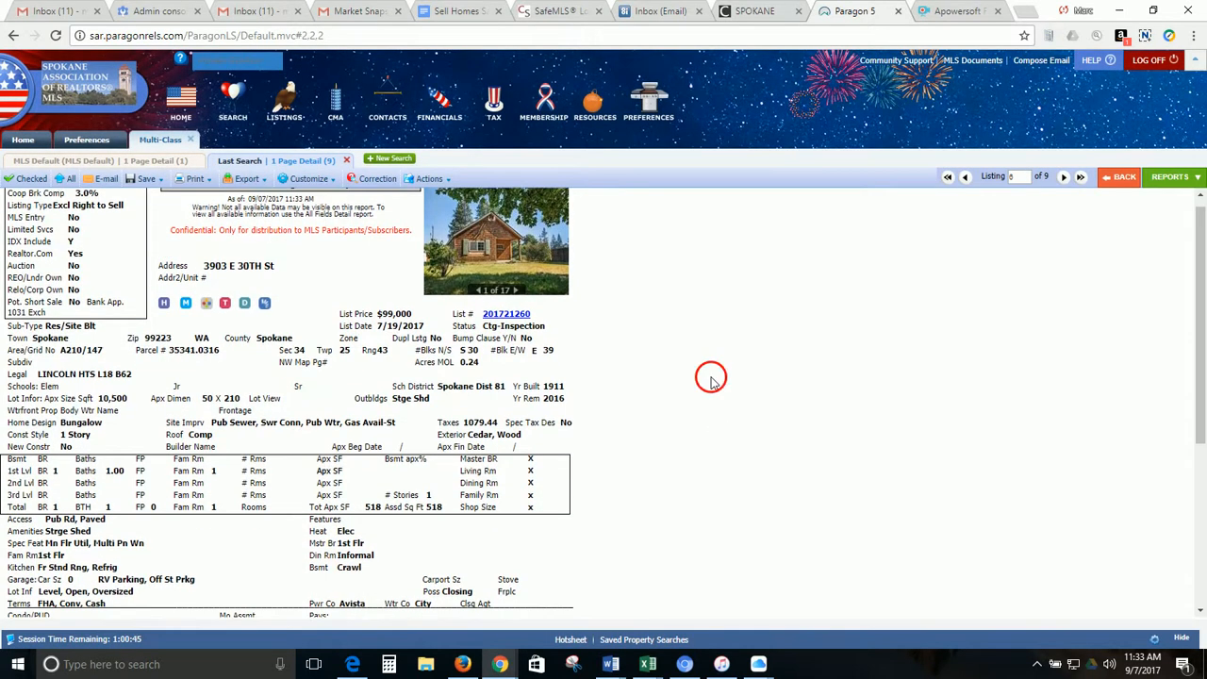
{"action": "scroll", "coordinate": [691, 217], "scroll_direction": "down", "scroll_amount": 1}
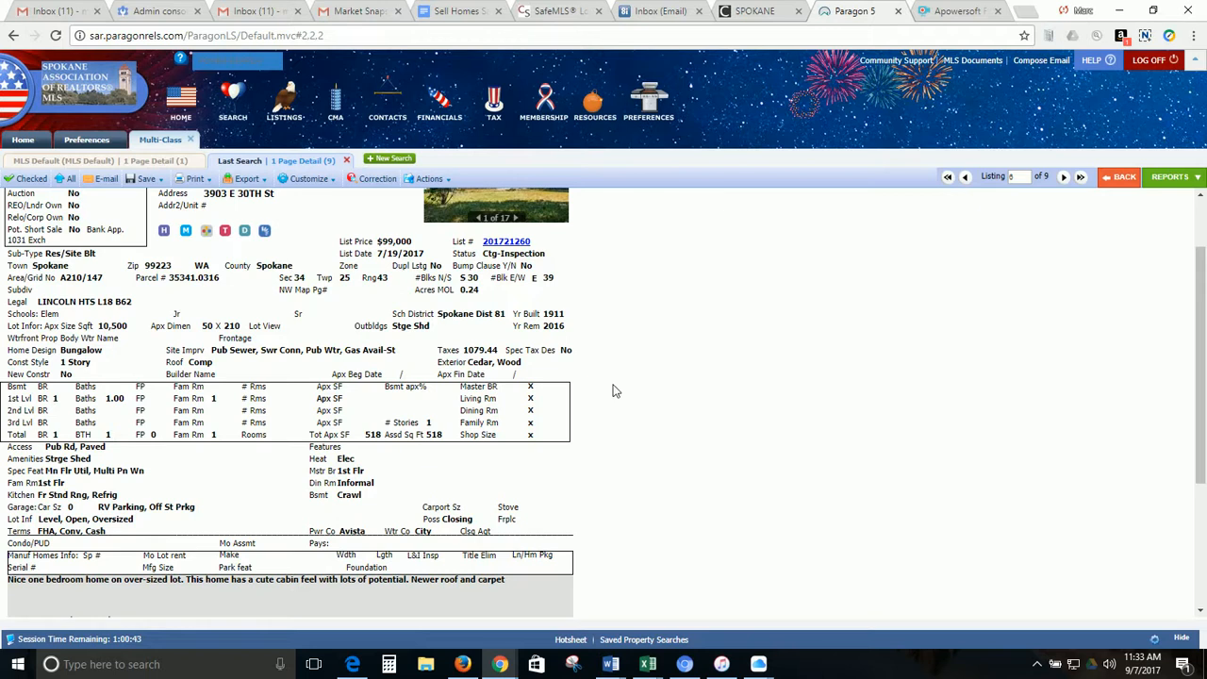
{"action": "scroll", "coordinate": [555, 547], "scroll_direction": "down", "scroll_amount": 5}
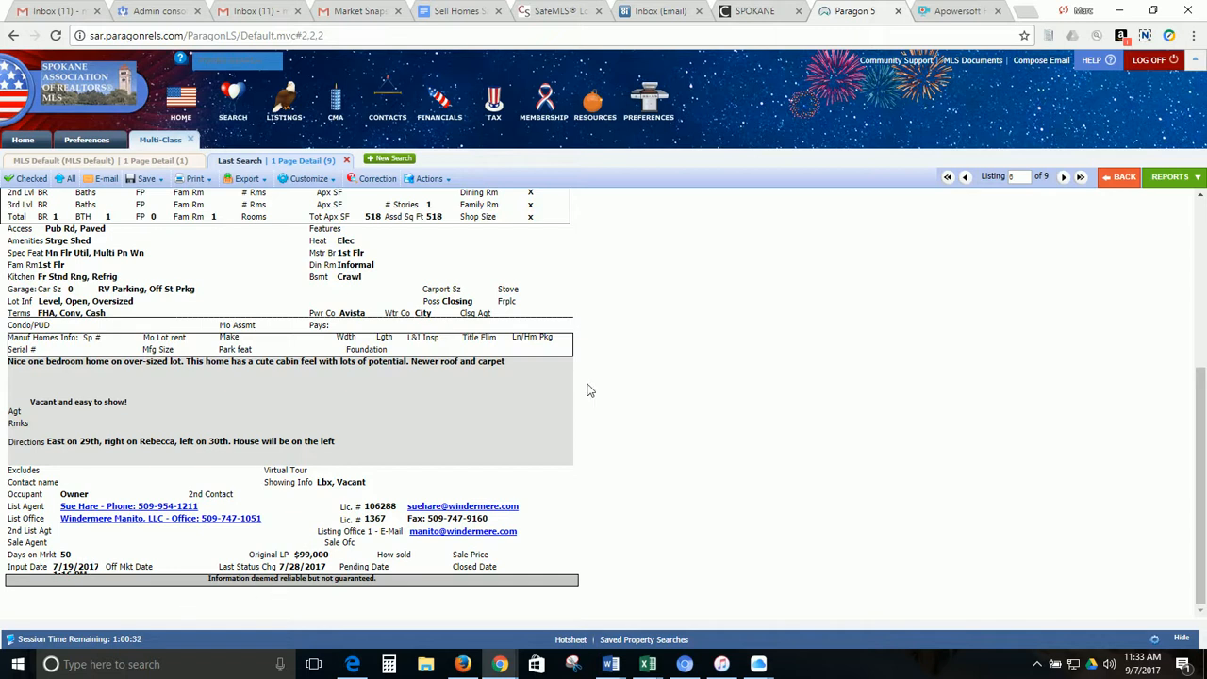
{"action": "scroll", "coordinate": [618, 353], "scroll_direction": "up", "scroll_amount": 3}
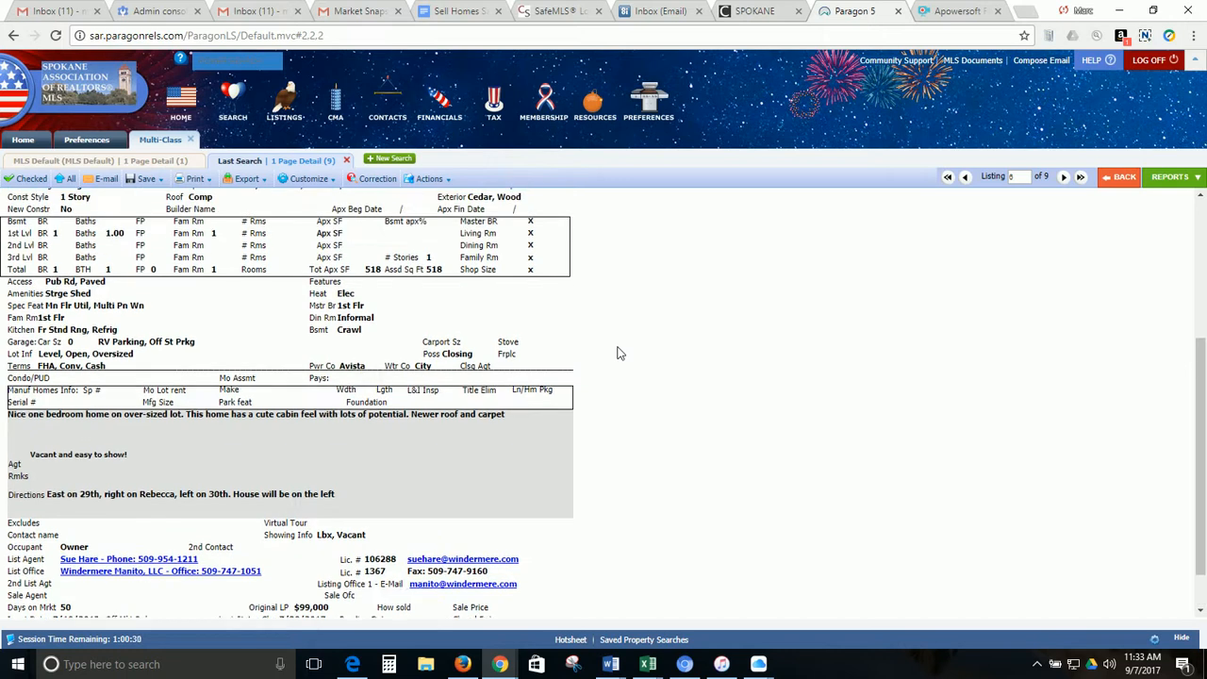
{"action": "scroll", "coordinate": [617, 353], "scroll_direction": "up", "scroll_amount": 3}
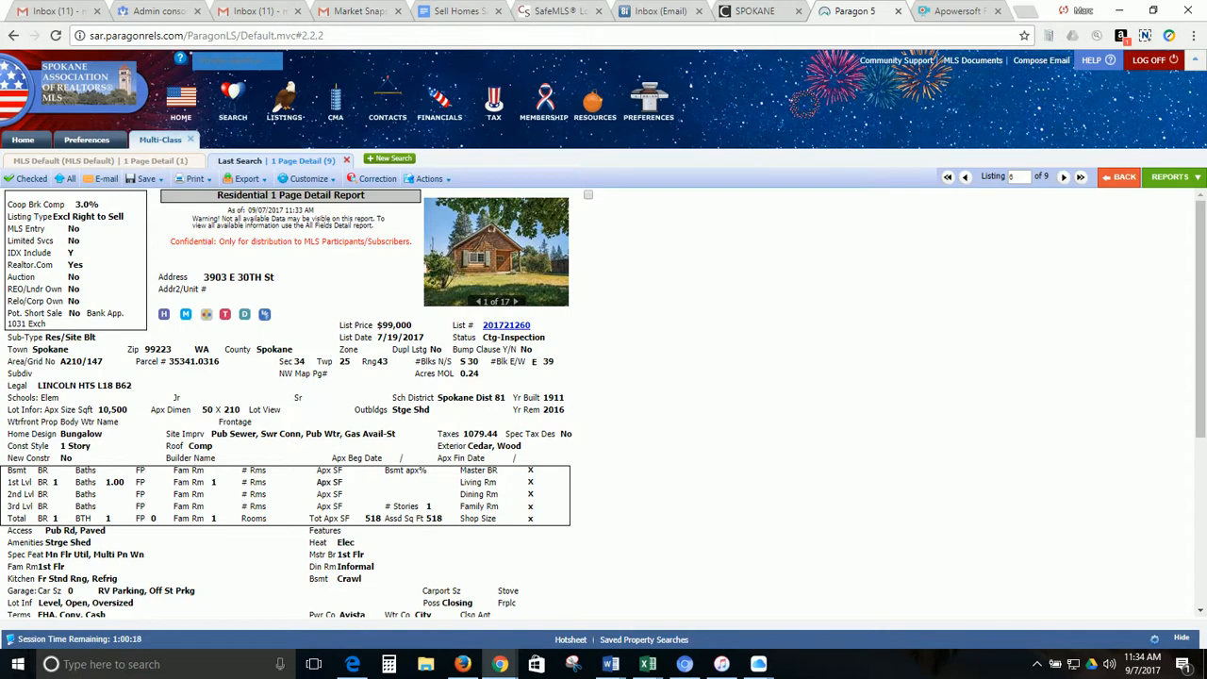
{"action": "scroll", "coordinate": [421, 490], "scroll_direction": "down", "scroll_amount": 3}
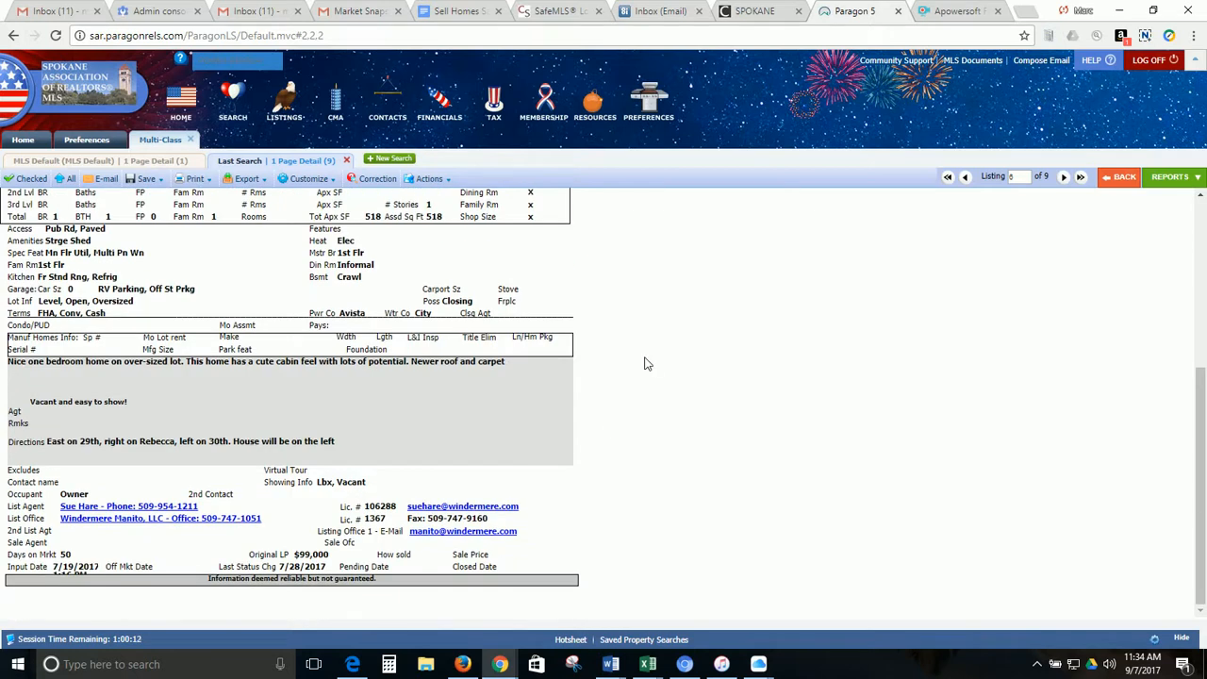
{"action": "scroll", "coordinate": [642, 377], "scroll_direction": "up", "scroll_amount": 2}
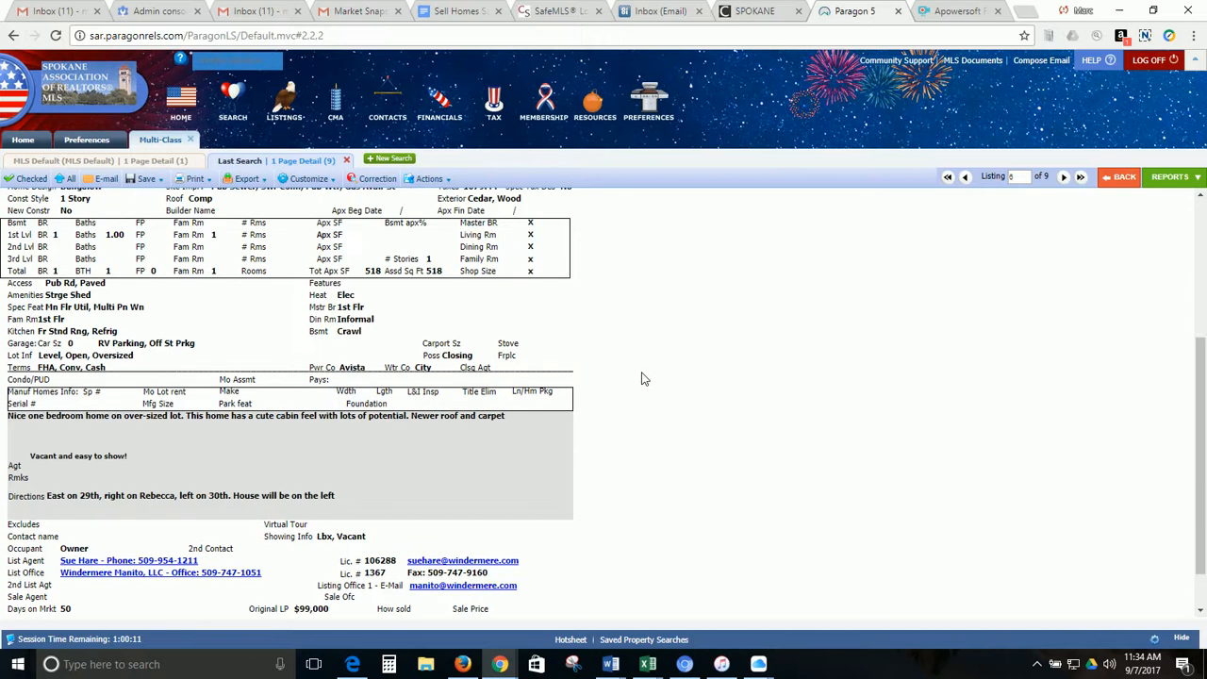
{"action": "scroll", "coordinate": [642, 377], "scroll_direction": "up", "scroll_amount": 6}
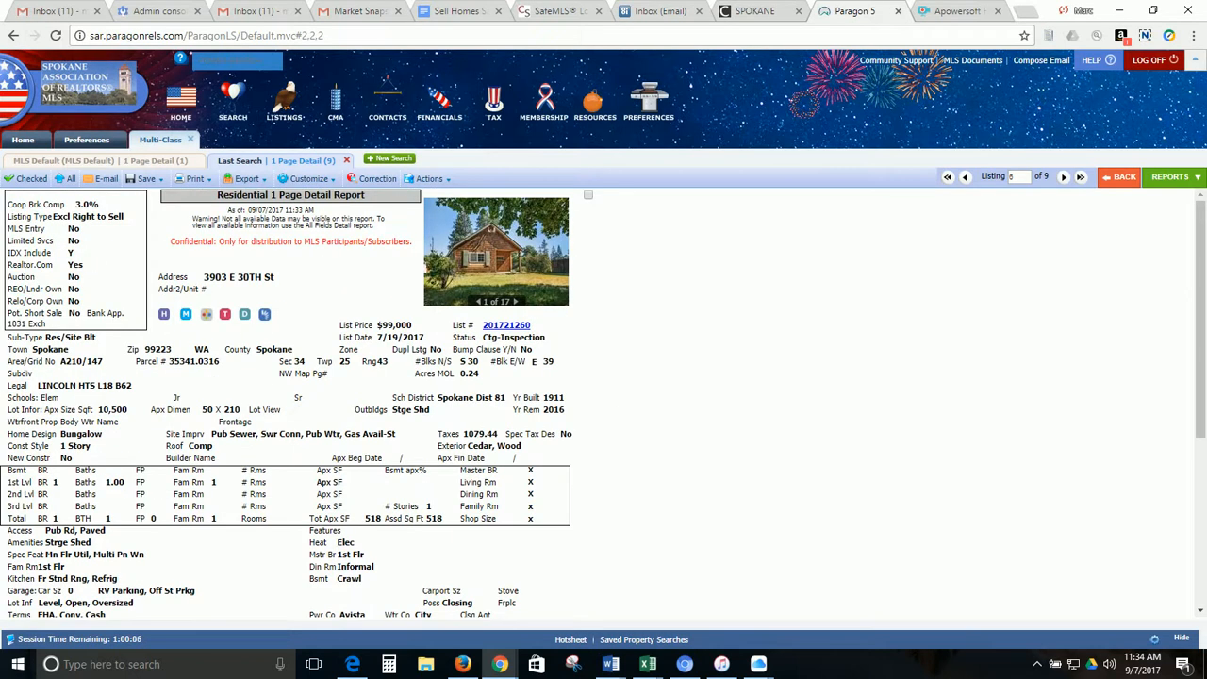
{"action": "left_click", "coordinate": [389, 160]}
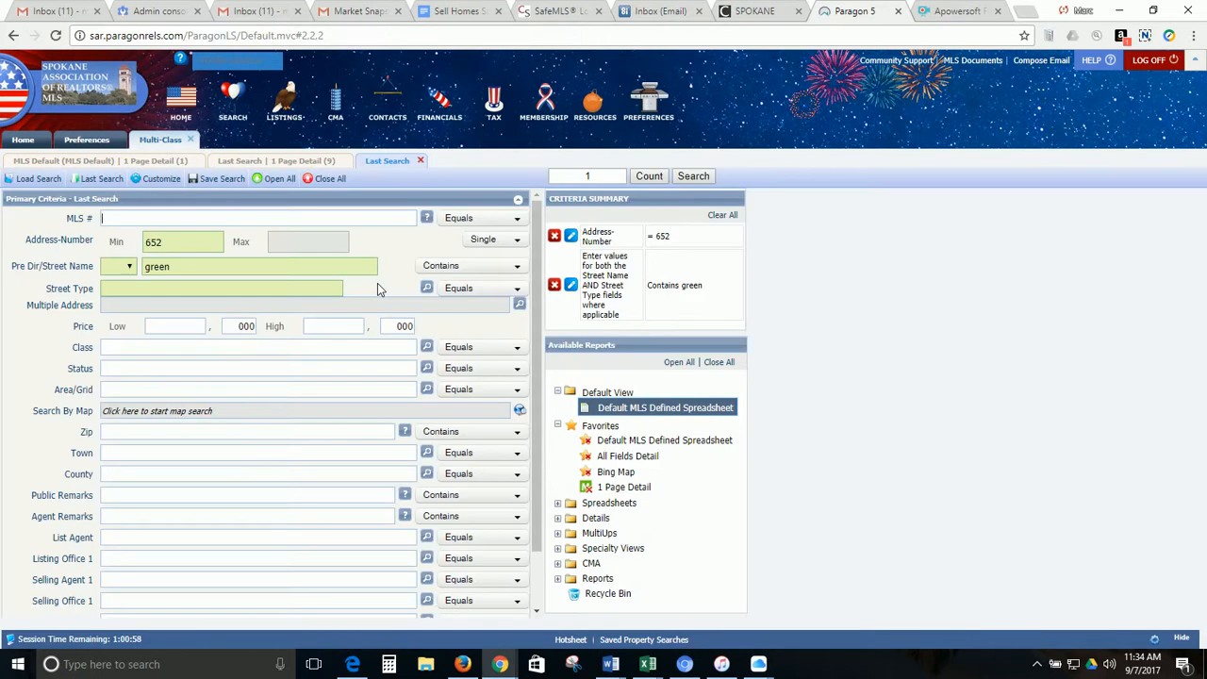
Set a Multiple address-number range of 700 to 900 and street name 'can'
{"action": "left_click", "coordinate": [184, 242]}
{"action": "key", "text": "BackSpace"}
{"action": "key", "text": "BackSpace"}
{"action": "key", "text": "BackSpace"}
{"action": "type", "text": "700"}
{"action": "left_click", "coordinate": [487, 247]}
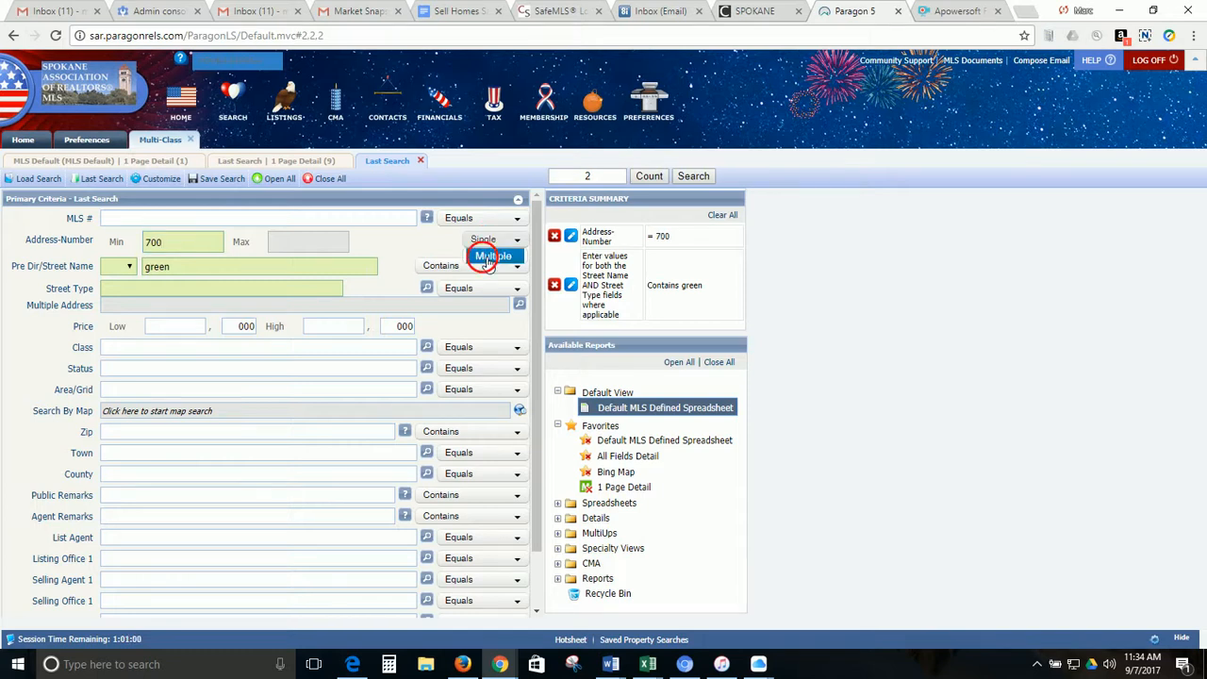
{"action": "left_click", "coordinate": [486, 257]}
{"action": "left_click", "coordinate": [314, 251]}
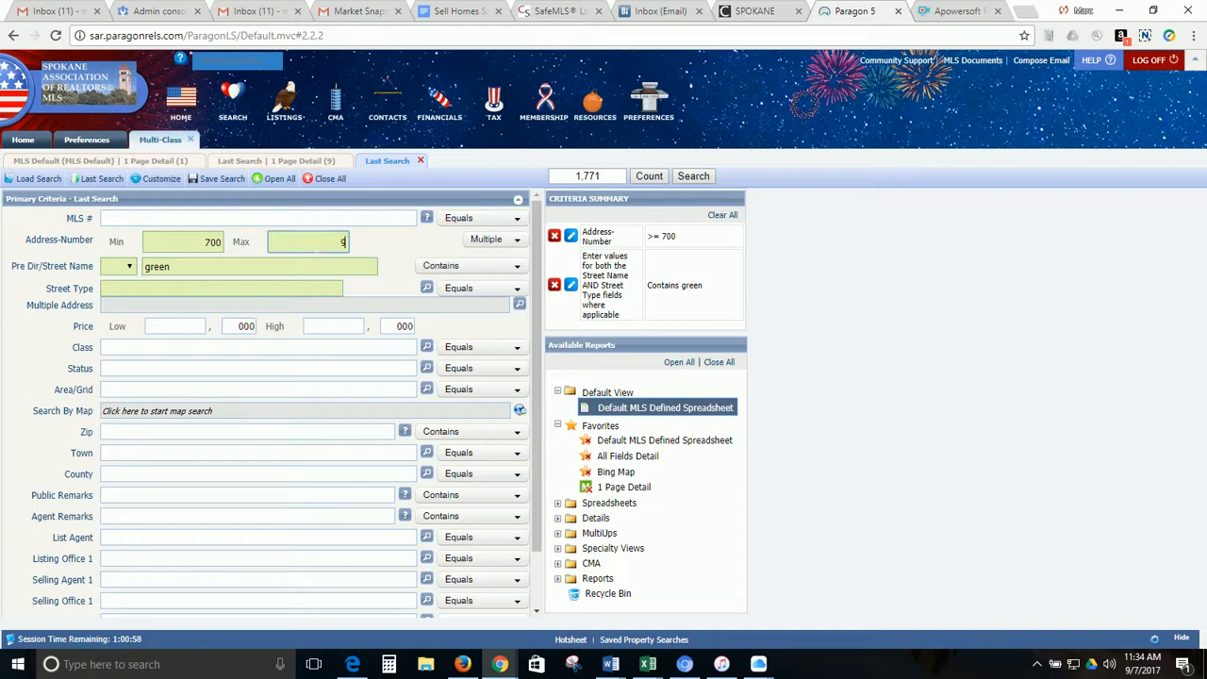
{"action": "type", "text": "900"}
{"action": "left_click", "coordinate": [215, 272]}
{"action": "type", "text": "can"}
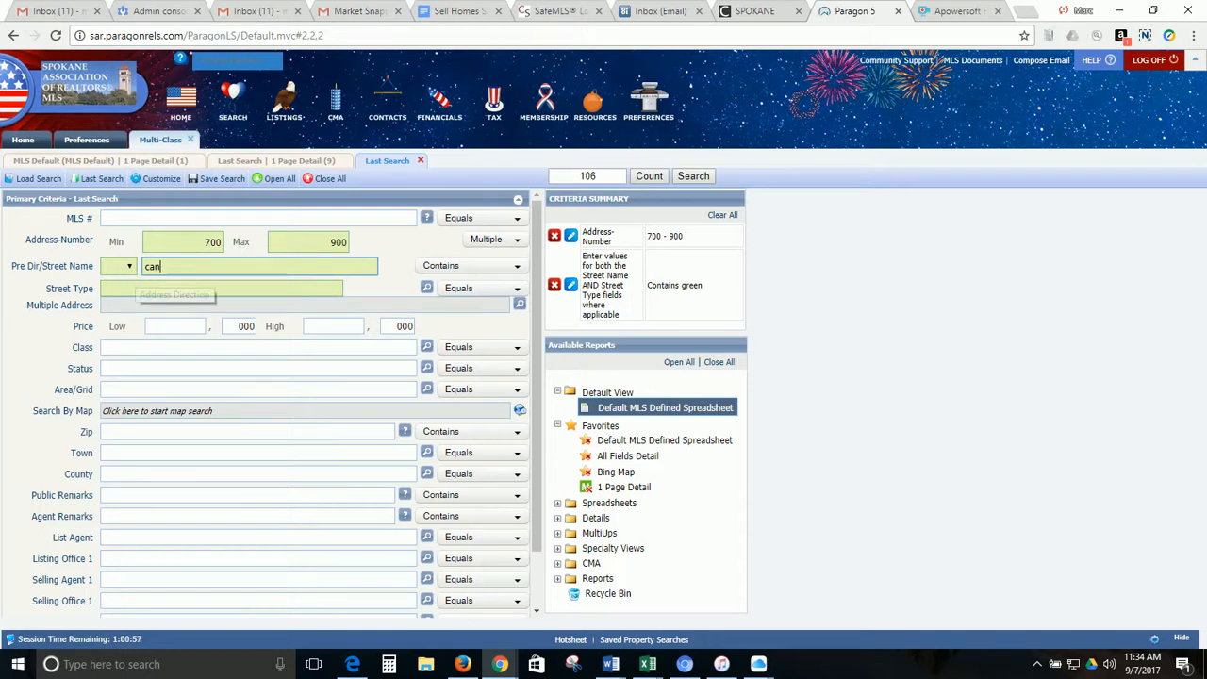
Restrict Class to RS - Residential and Status to ALL ACTIVE, then run the search
{"action": "left_click", "coordinate": [158, 352]}
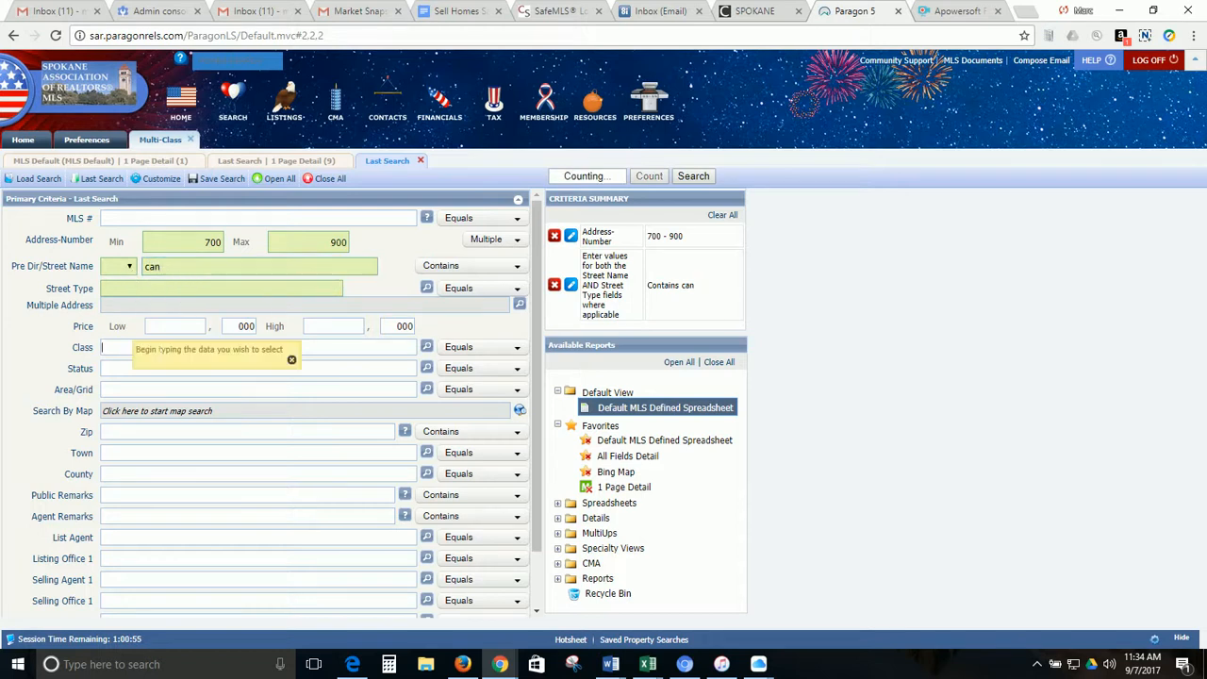
{"action": "type", "text": "act"}
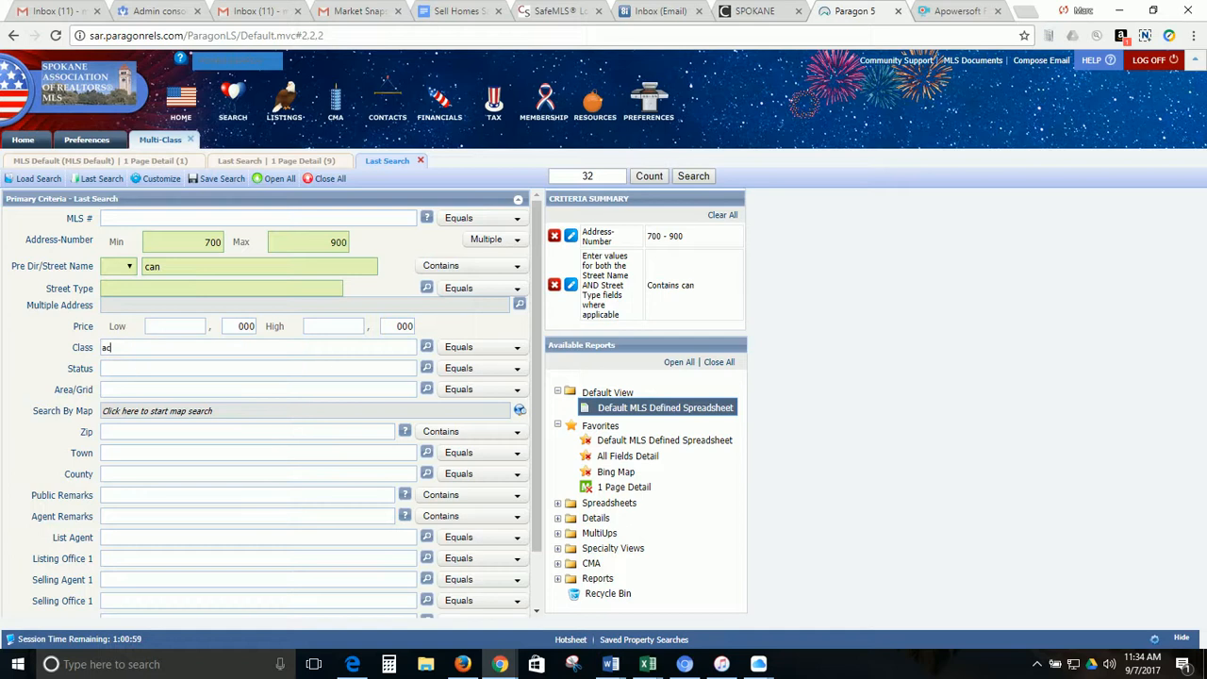
{"action": "key", "text": "BackSpace"}
{"action": "key", "text": "BackSpace"}
{"action": "key", "text": "BackSpace"}
{"action": "left_click", "coordinate": [130, 349]}
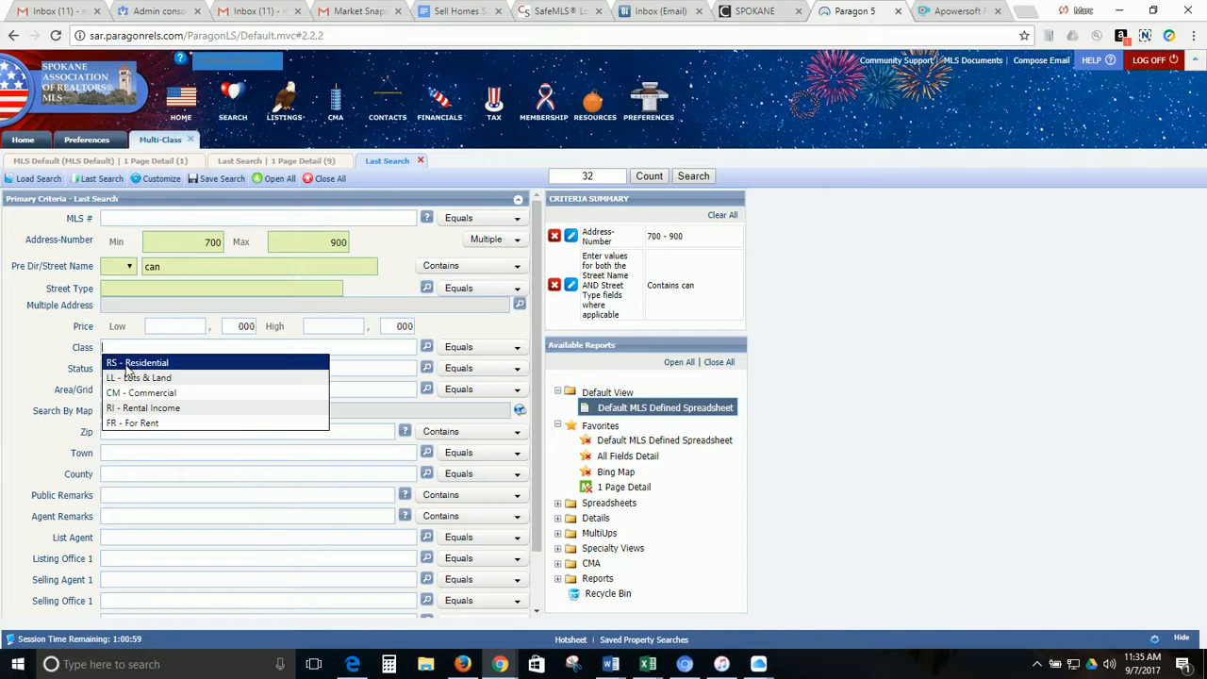
{"action": "left_click", "coordinate": [313, 366]}
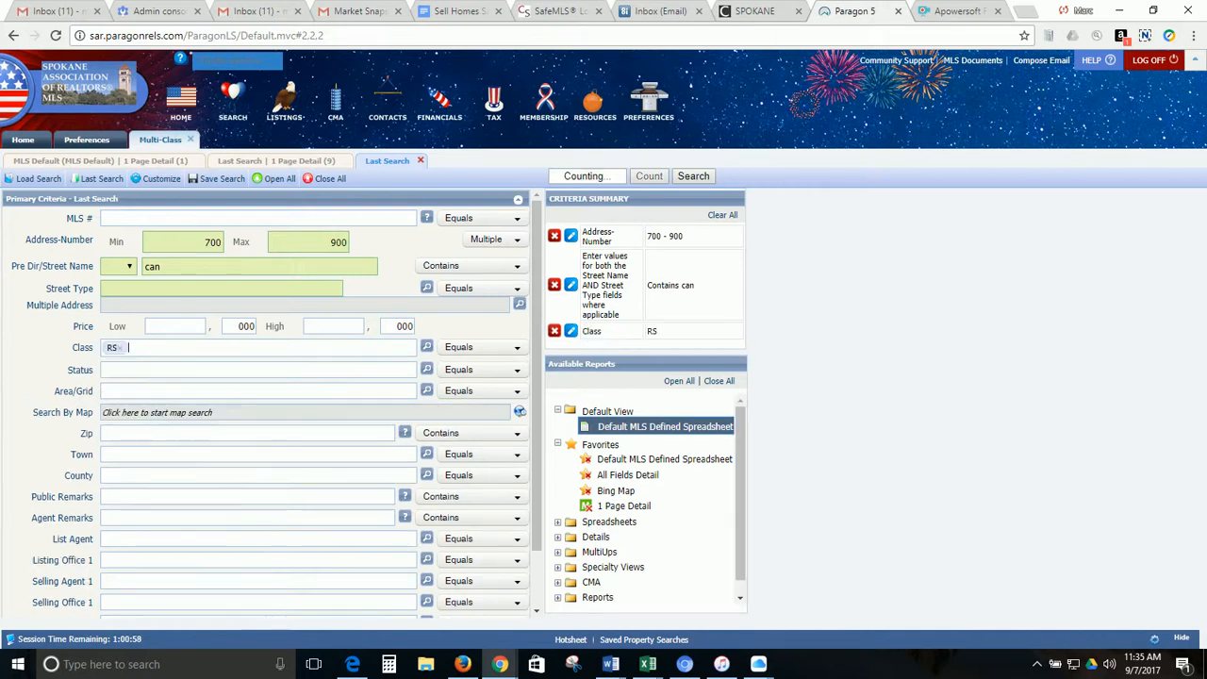
{"action": "left_click", "coordinate": [359, 375]}
{"action": "type", "text": "act"}
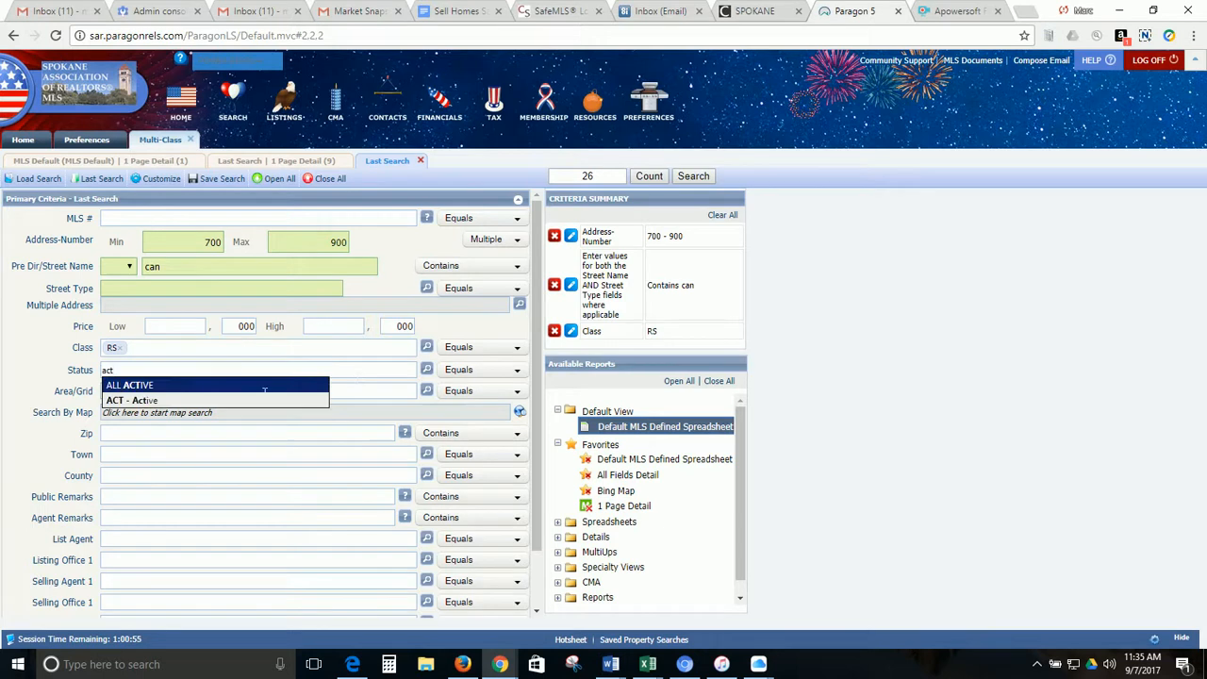
{"action": "left_click", "coordinate": [158, 388]}
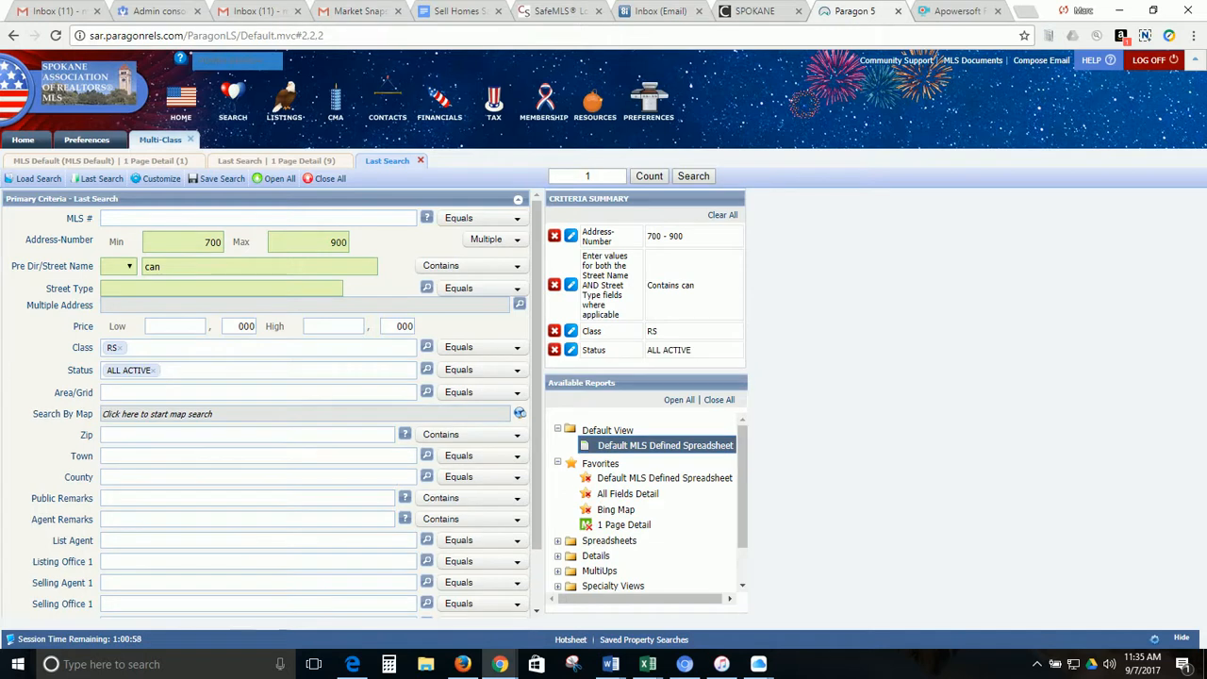
{"action": "left_click", "coordinate": [693, 177]}
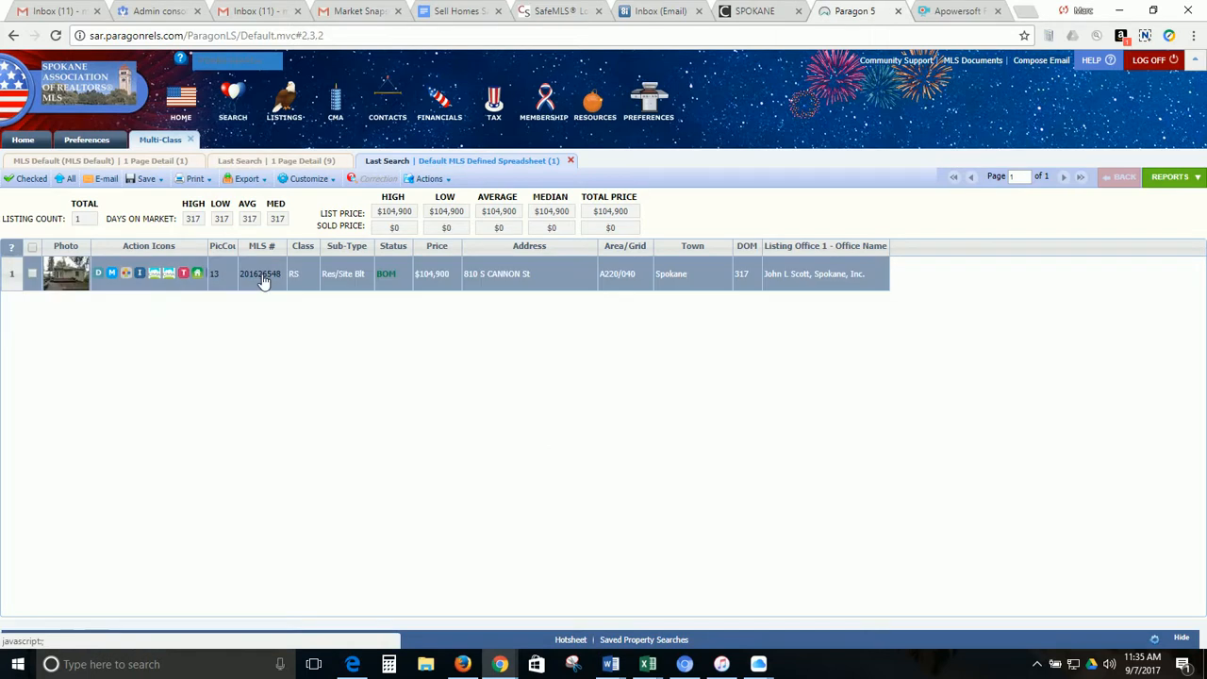
{"action": "left_click", "coordinate": [262, 277]}
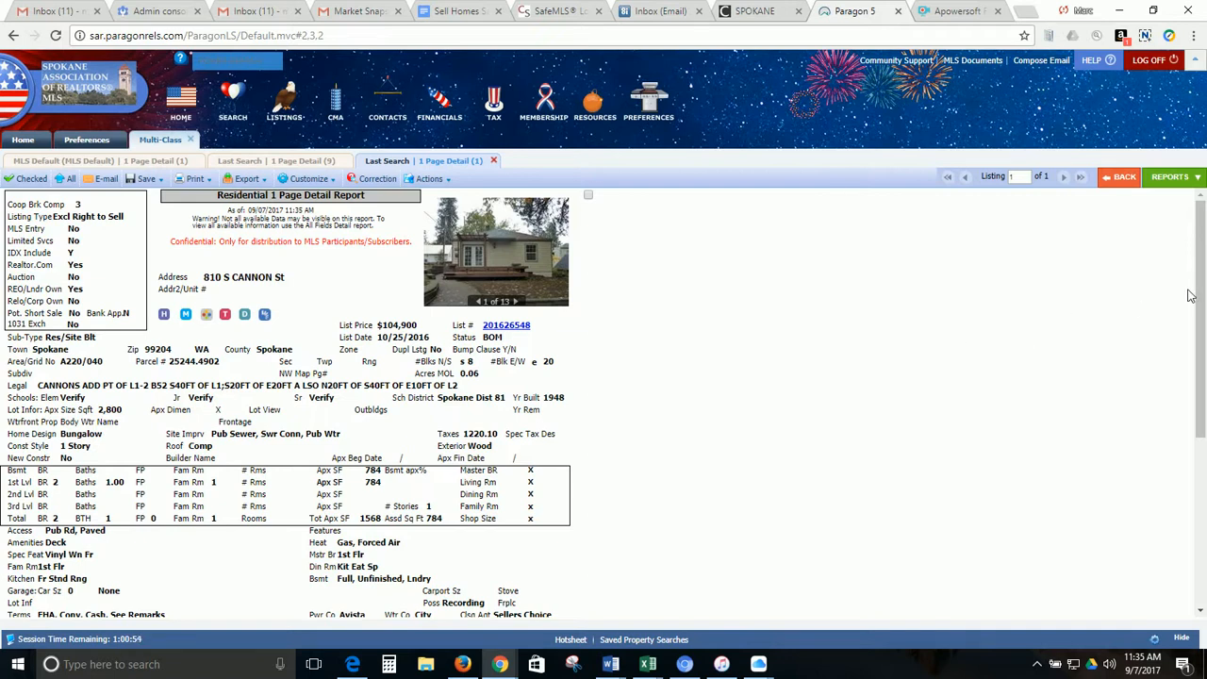
{"action": "left_click_drag", "start_coordinate": [1200, 295], "coordinate": [1194, 455]}
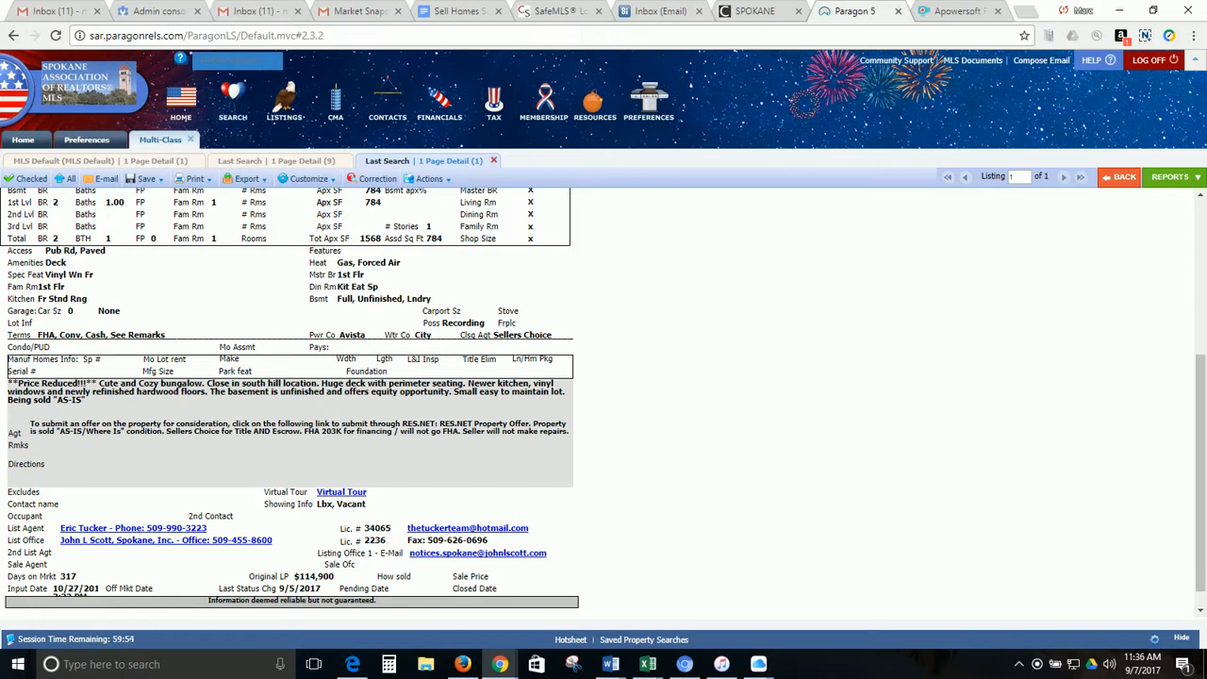
{"action": "left_click", "coordinate": [1017, 667]}
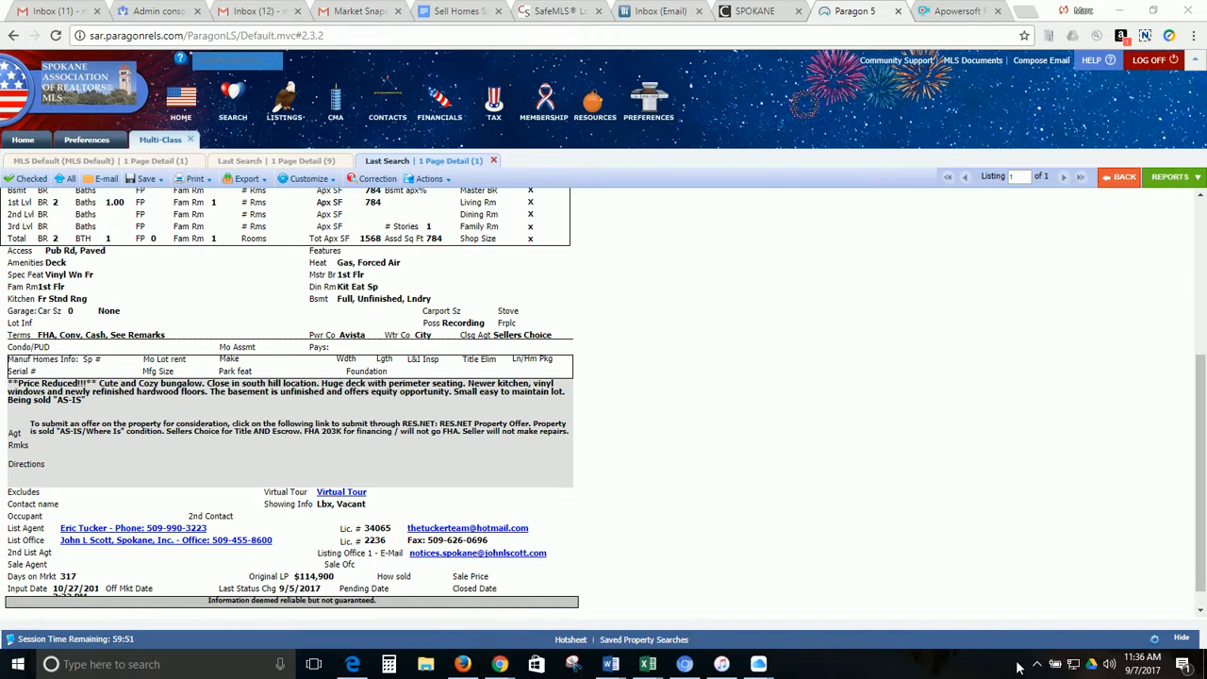
{"action": "left_click", "coordinate": [1038, 666]}
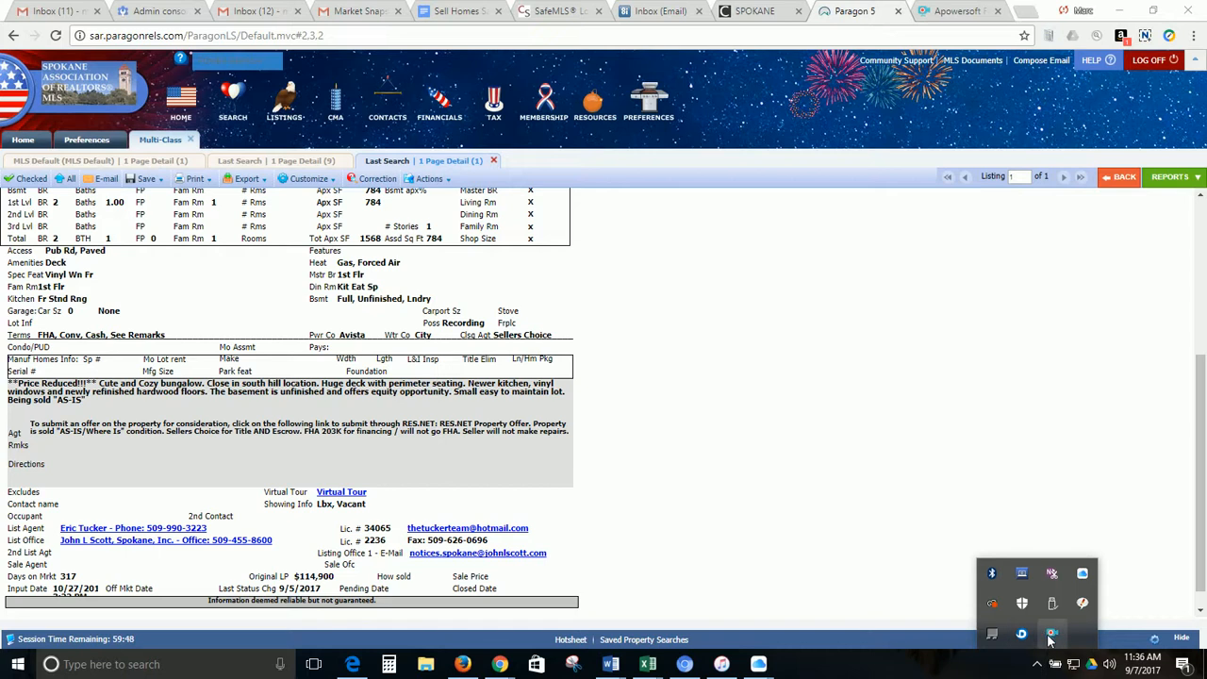
{"action": "left_click", "coordinate": [1051, 638]}
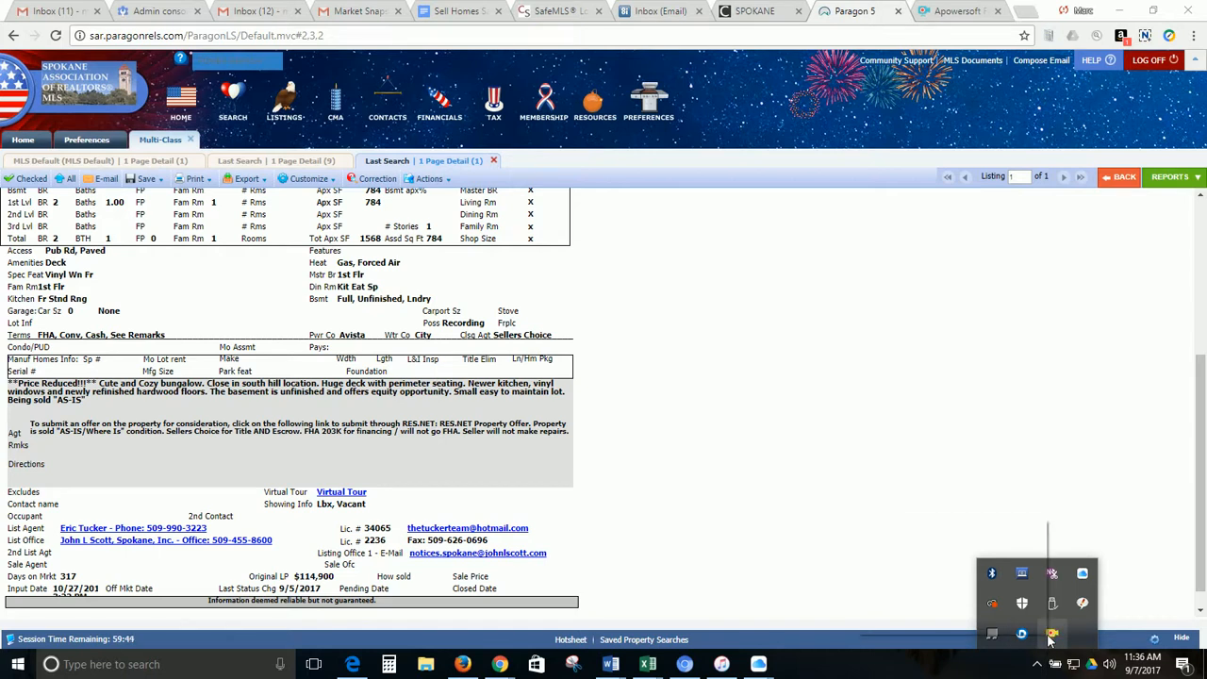